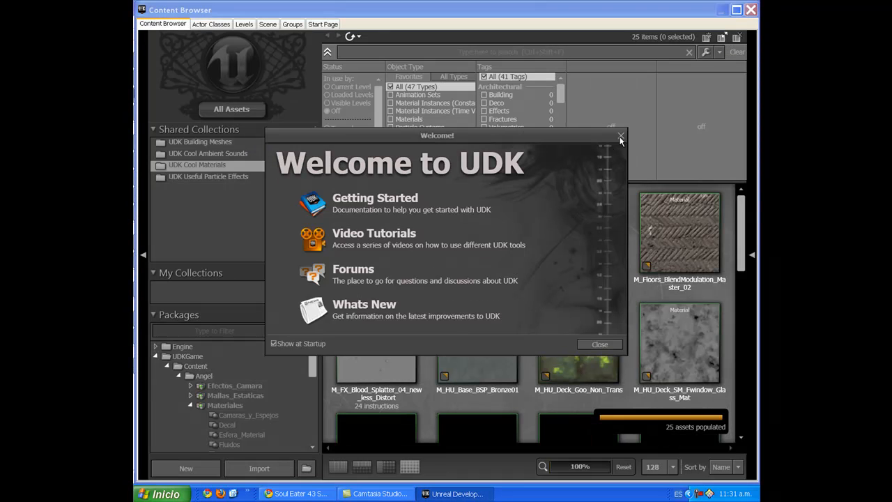
Dismiss the welcome window, put the Content Browser out of the way and bring up the main Unreal Development Kit editor.
left_click(621, 136)
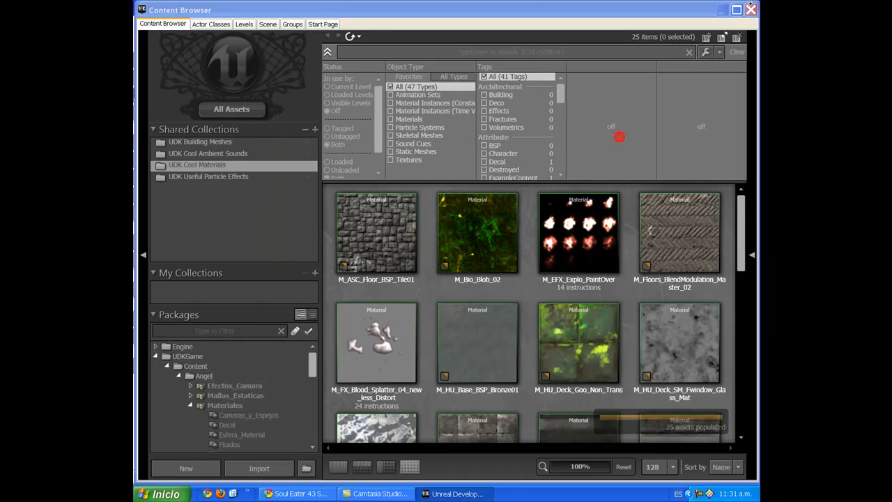
left_click(751, 10)
left_click(721, 9)
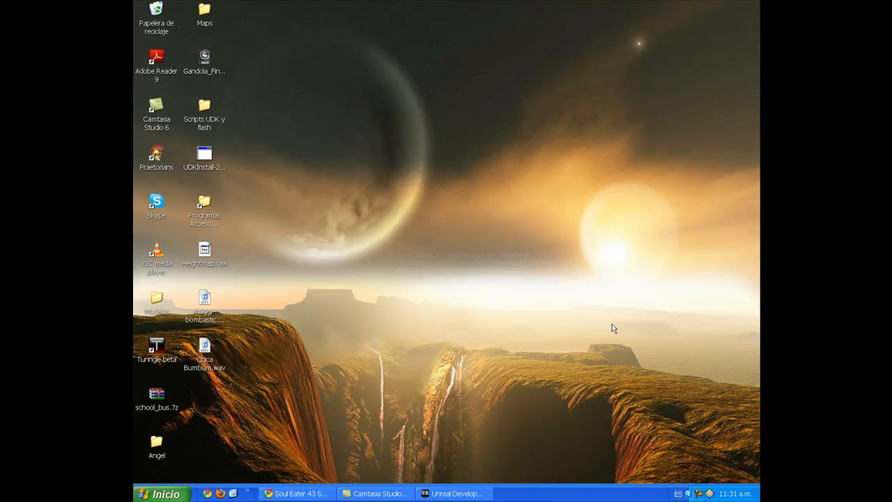
left_click(453, 494)
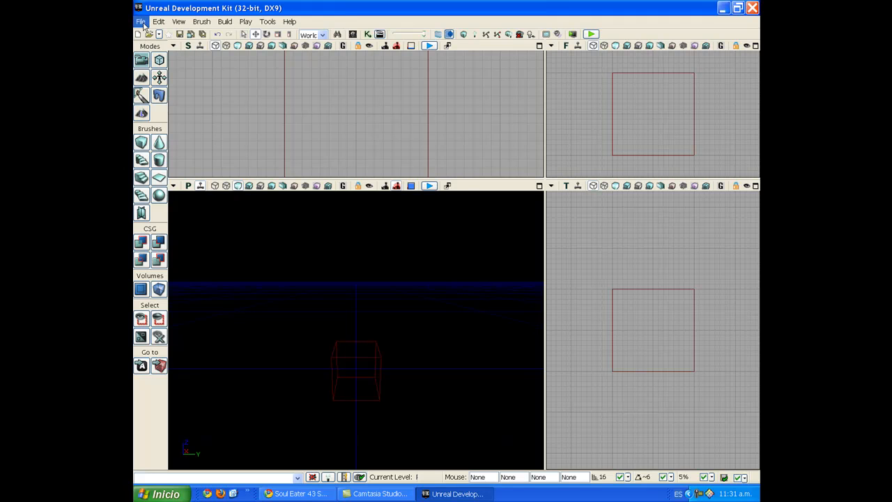
Enter Landscape mode and move the Landscape Edit window clear of the perspective viewport.
left_click(143, 114)
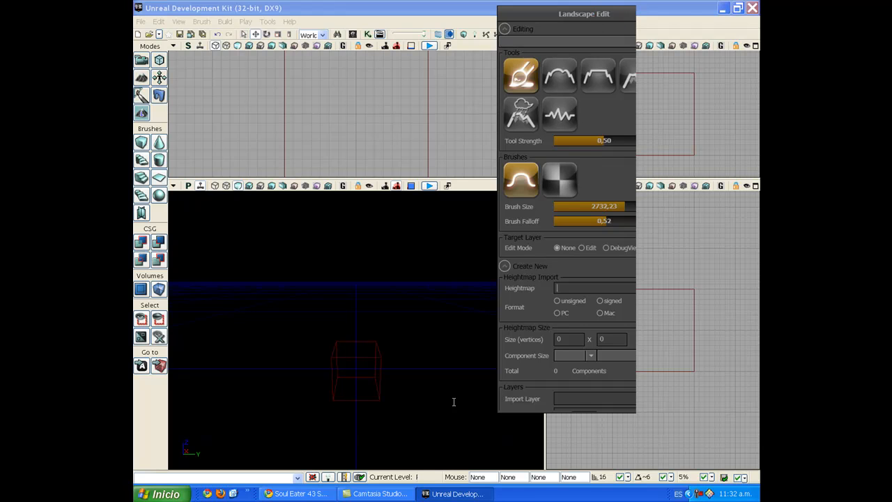
left_click(376, 494)
left_click(444, 494)
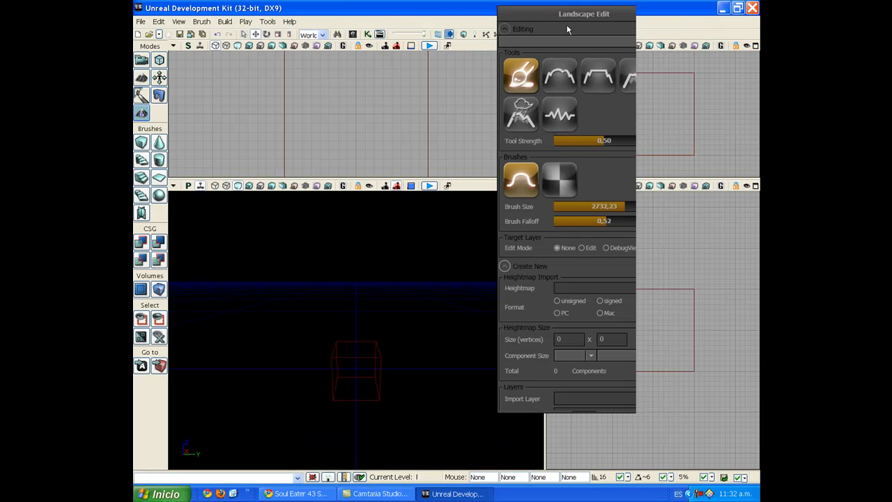
left_click_drag(573, 14, 644, 26)
mouse_move(705, 28)
left_mouse_down()
mouse_move(719, 26)
mouse_move(702, 26)
left_mouse_up()
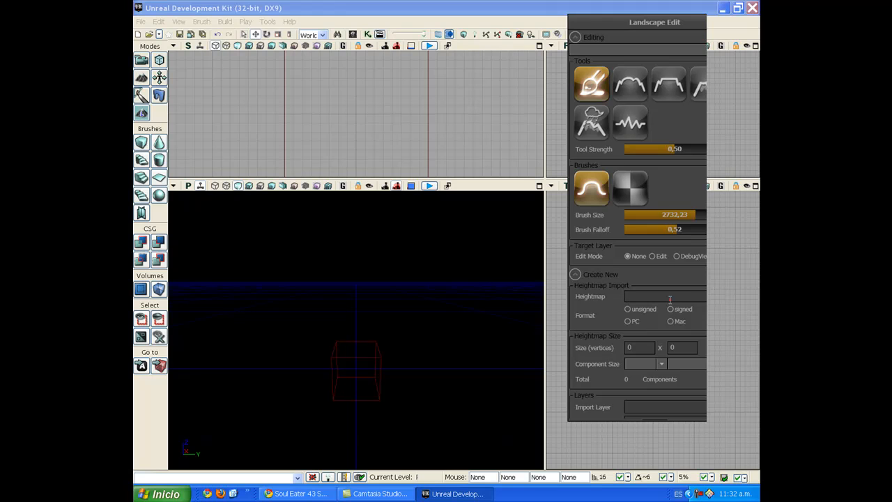
left_click(654, 296)
left_click(640, 294)
left_click(643, 296)
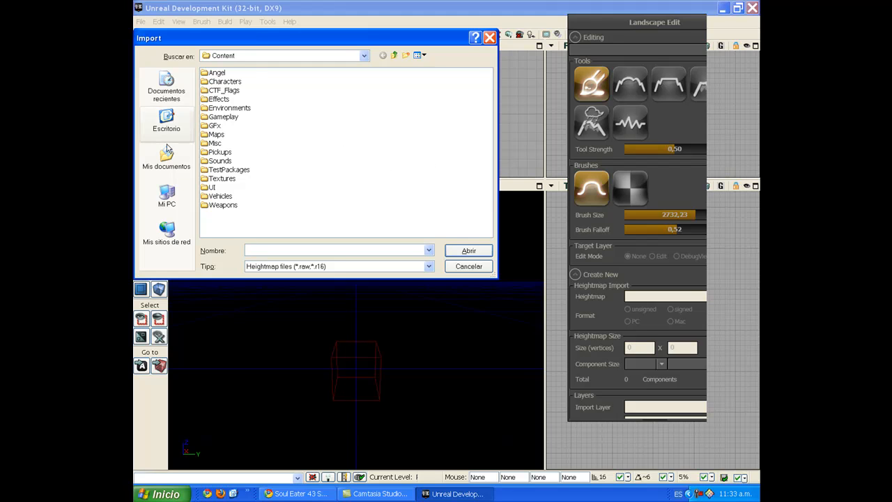
left_click(159, 122)
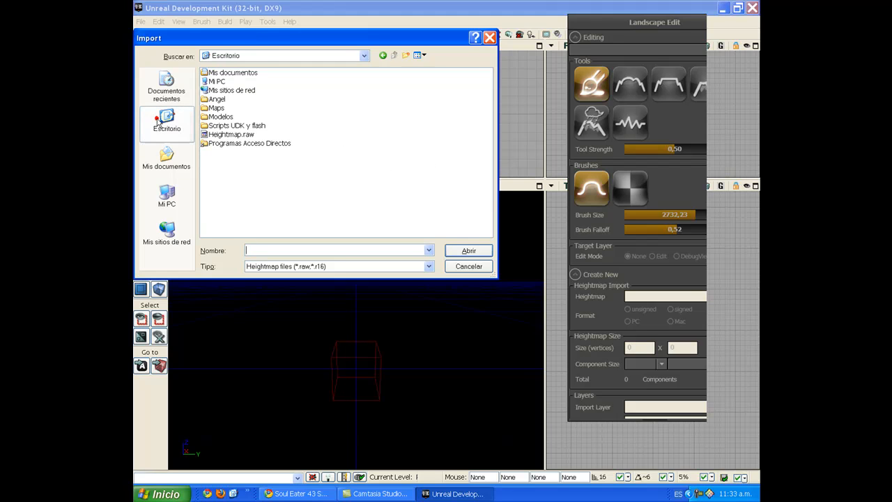
left_click(232, 135)
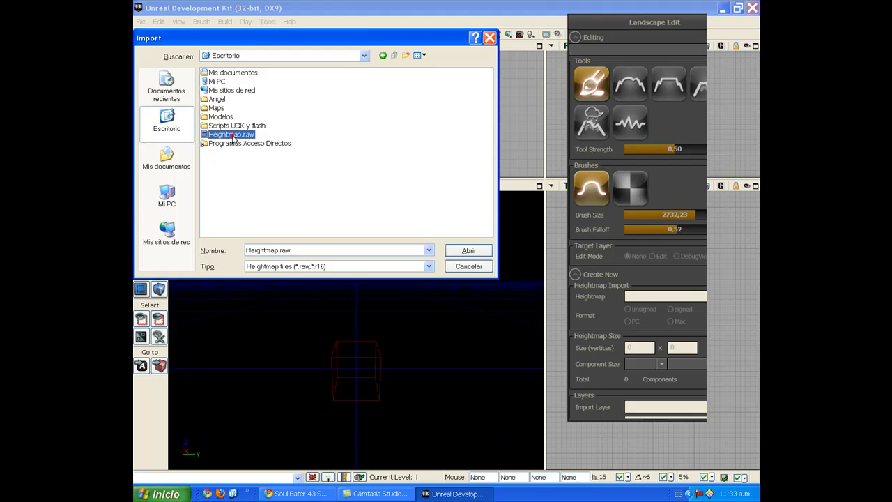
left_click(296, 266)
left_click(297, 268)
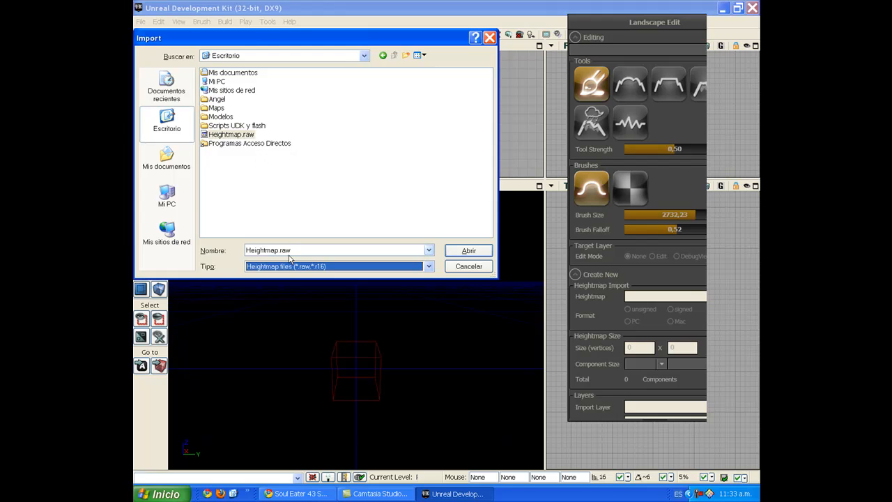
left_click(475, 272)
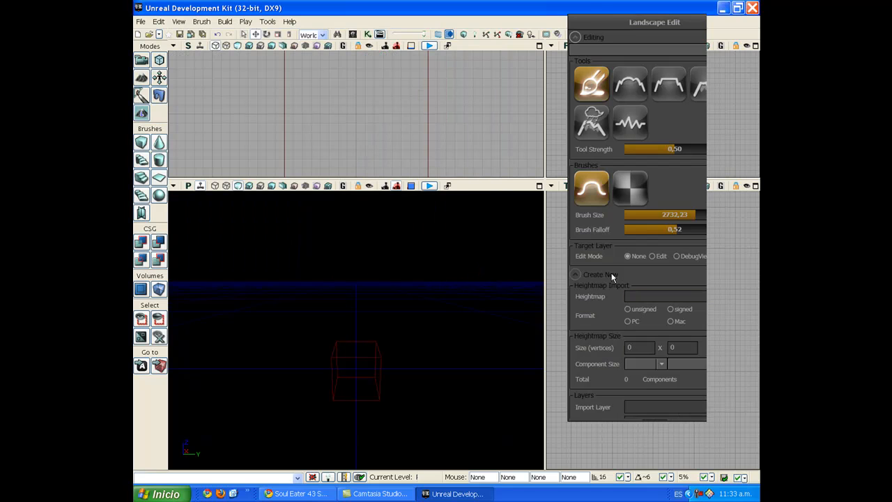
Load Heightmap.raw from the desktop as the heightmap for a new landscape.
scroll(606, 255, "down", 3)
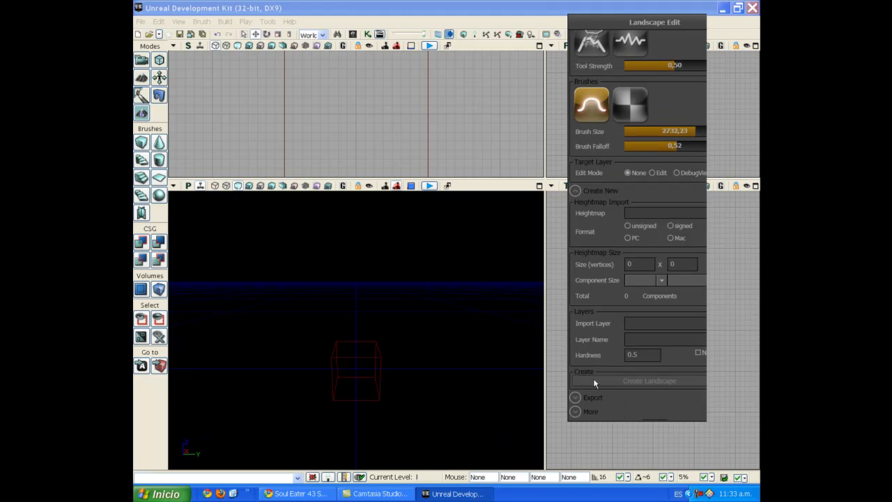
left_click(645, 213)
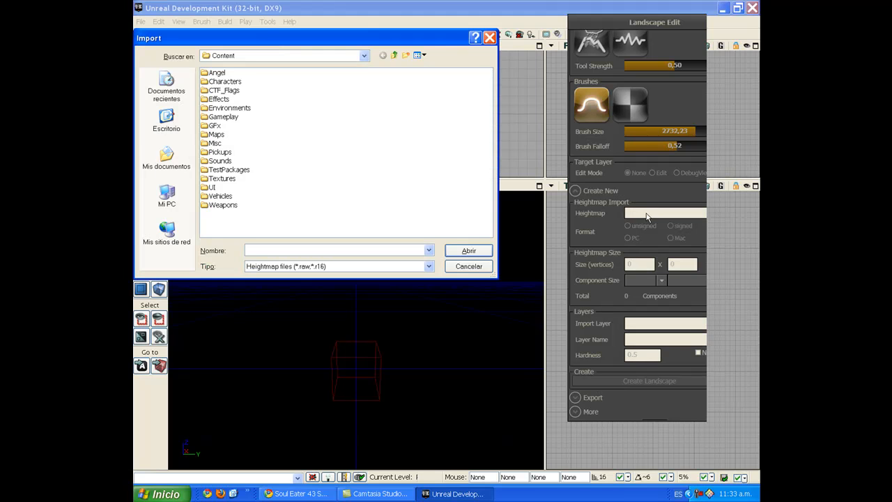
left_click(160, 132)
left_click(231, 133)
left_click(468, 250)
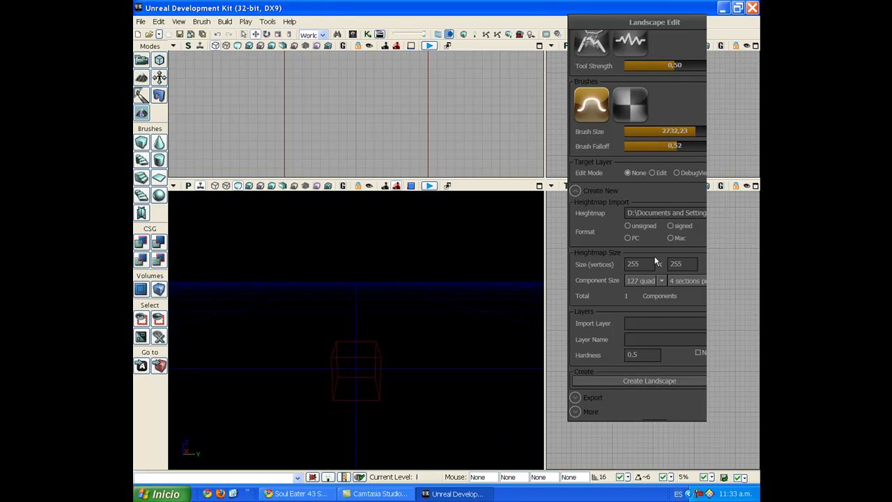
Clear the whole file path from the heightmap import setting.
double_click(656, 213)
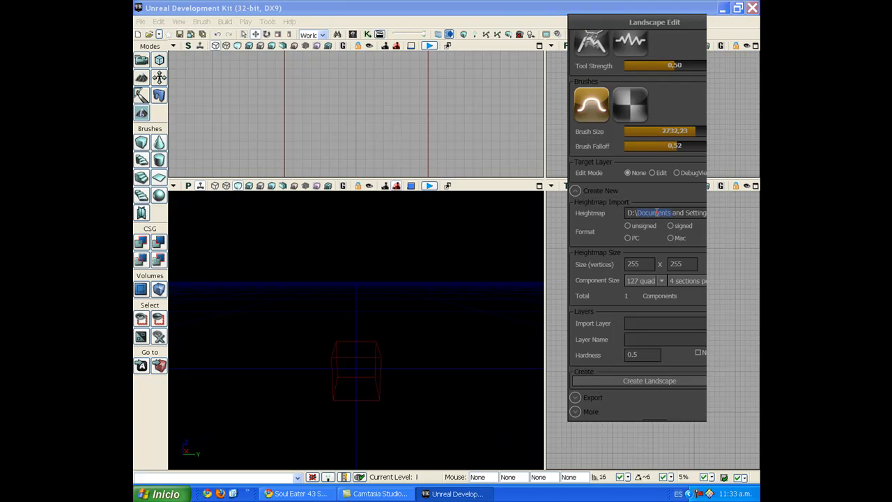
key("BackSpace")
key("BackSpace")
key("BackSpace")
key("BackSpace")
key("Delete")
key("Delete")
key("Delete")
key("Delete")
key("Delete")
key("Delete")
key("Delete")
key("Delete")
key("Delete")
key("Delete")
key("Delete")
key("Delete")
key("Delete")
key("Delete")
key("Delete")
key("Delete")
key("Delete")
key("Delete")
key("Delete")
key("Delete")
key("Delete")
key("Delete")
key("Delete")
key("Delete")
key("Delete")
key("Delete")
key("Delete")
key("Delete")
key("Delete")
key("Delete")
key("Delete")
key("Delete")
key("Delete")
key("Delete")
key("Delete")
key("Delete")
key("Delete")
key("Delete")
key("Delete")
key("Delete")
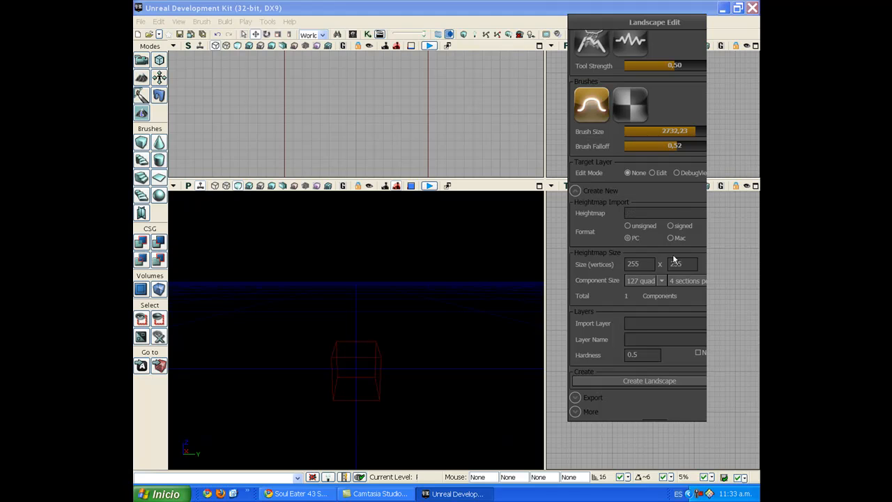
Create a new landscape of 255 x 255 vertices with 127 quads per section and 4 sections per component.
left_click(661, 279)
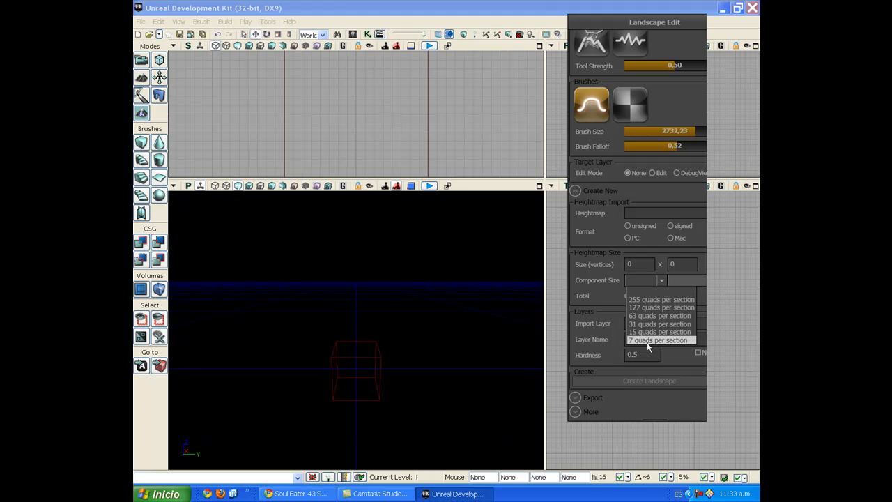
left_click(654, 307)
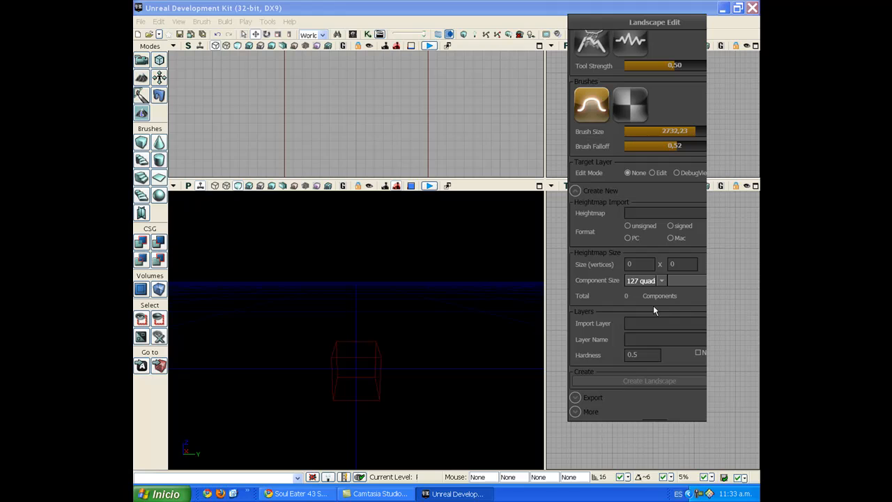
left_click(644, 266)
left_click(609, 264)
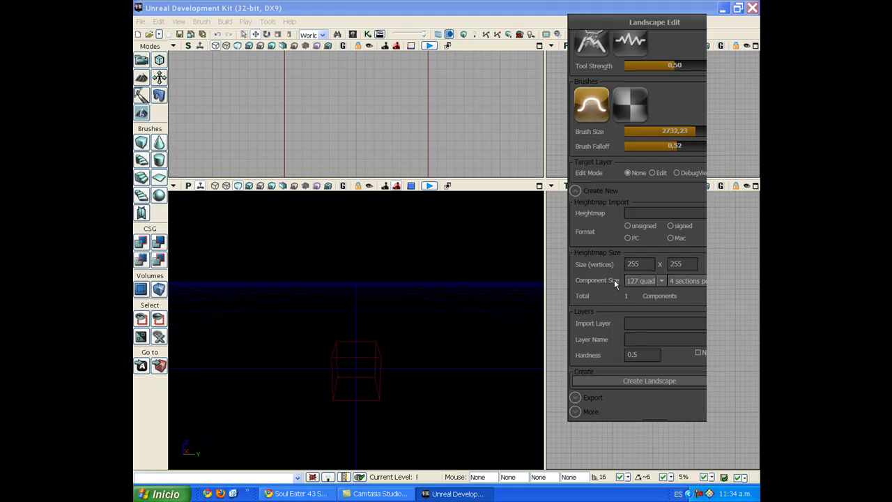
left_click(602, 381)
mouse_move(536, 213)
right_mouse_down()
mouse_move(538, 223)
mouse_move(540, 206)
right_mouse_up()
mouse_move(422, 361)
right_mouse_down()
mouse_move(415, 353)
mouse_move(481, 369)
mouse_move(430, 362)
right_mouse_up()
Expand the landscape export settings and turn off Export Layers.
left_click(580, 338)
scroll(580, 340, "down", 2)
left_click(577, 398)
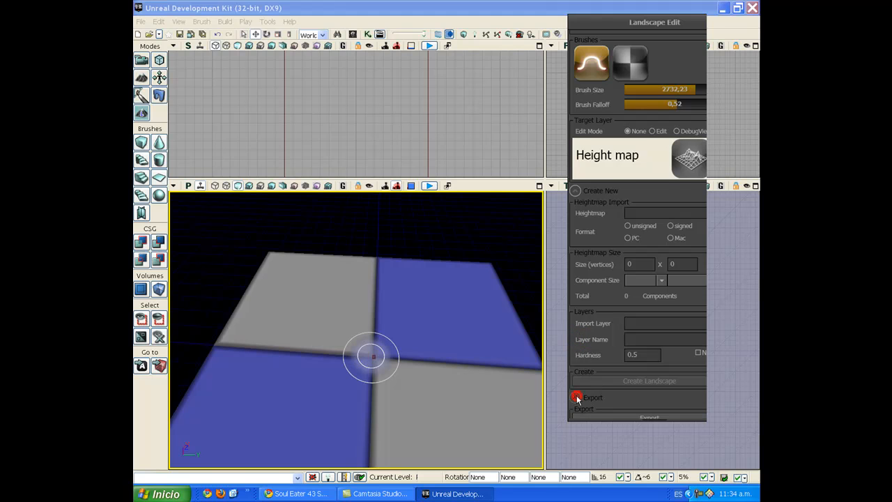
scroll(577, 396, "down", 2)
left_click(577, 390)
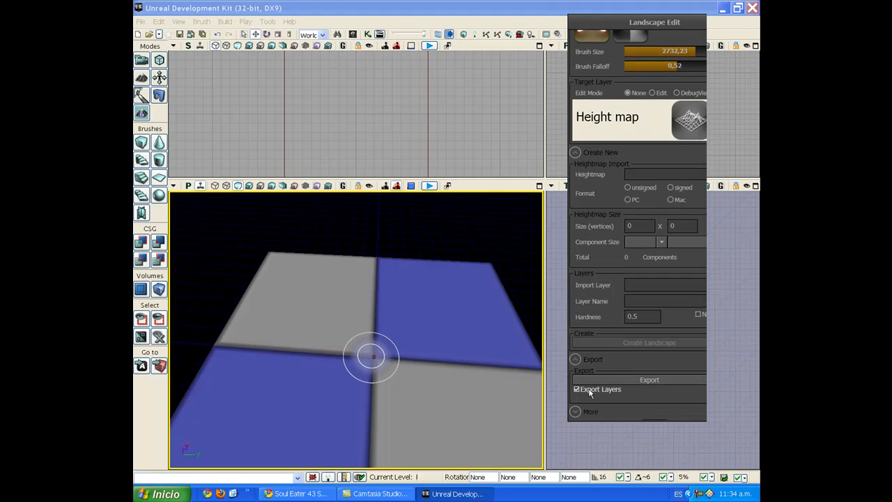
Check which file types are offered for exporting the heightmap, without saving a file.
left_click(622, 377)
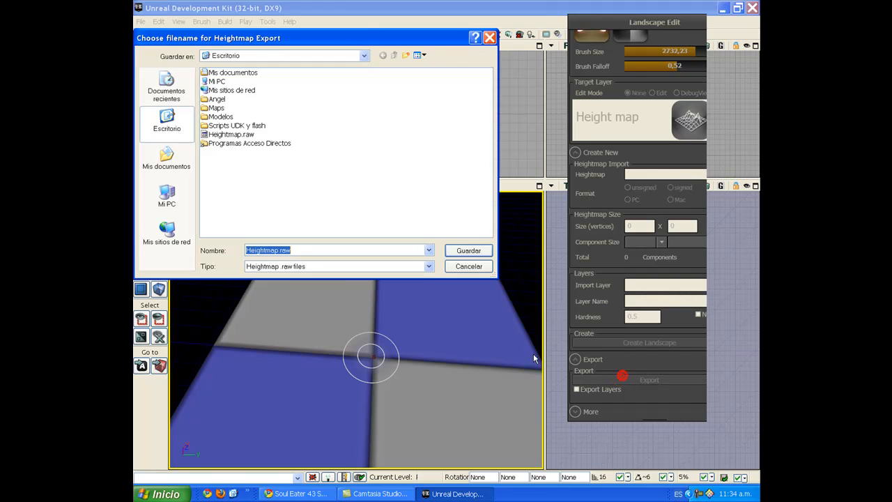
left_click(325, 266)
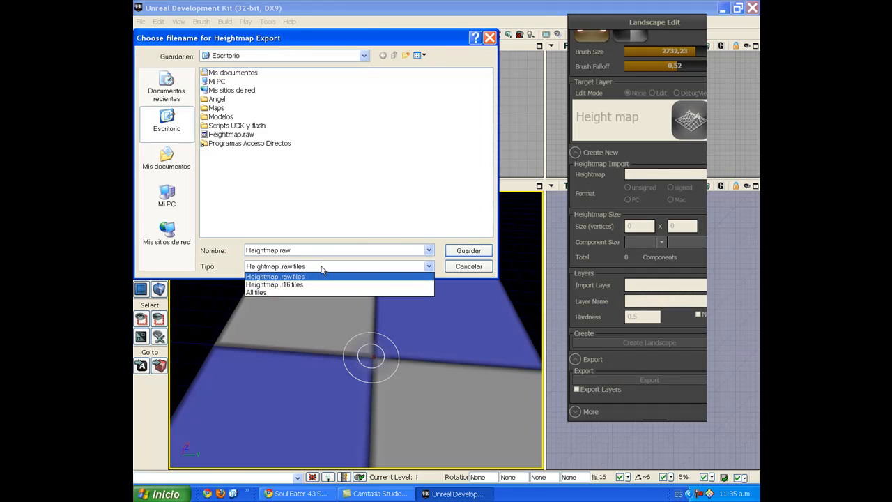
left_click(469, 269)
left_click(469, 268)
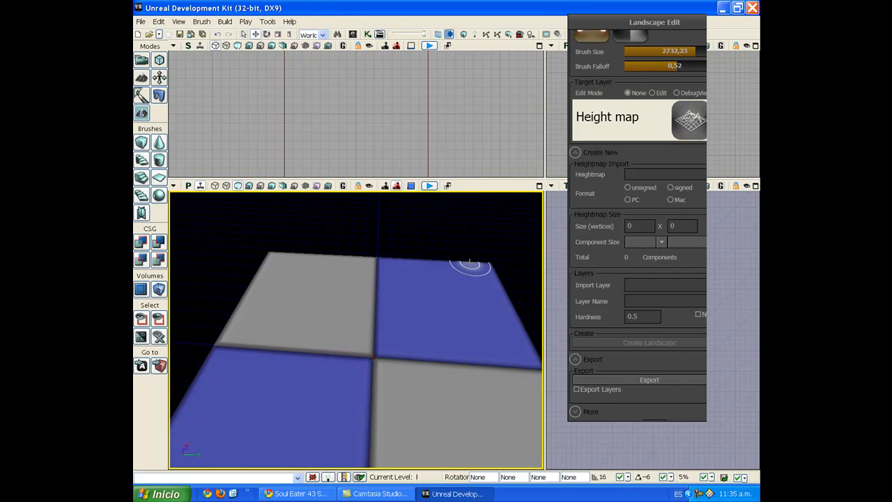
Display the perspective viewport in wireframe and return to the landscape sculpting tools.
left_click(589, 195)
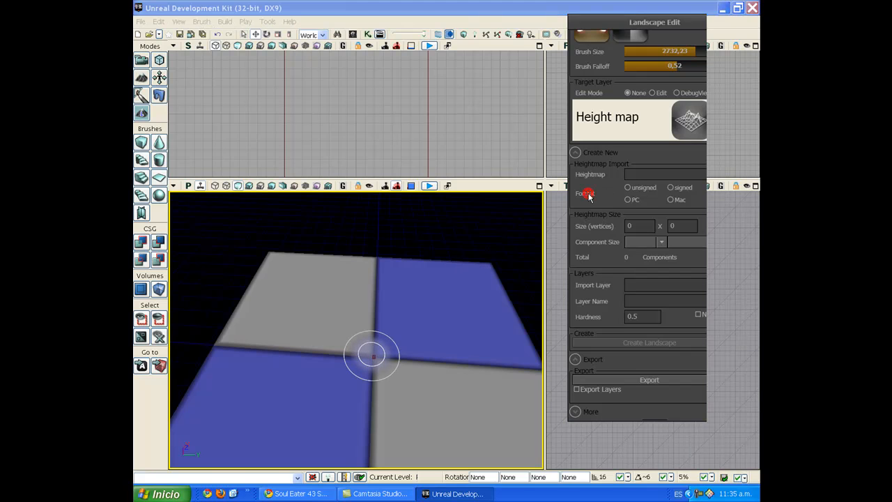
left_click(227, 188)
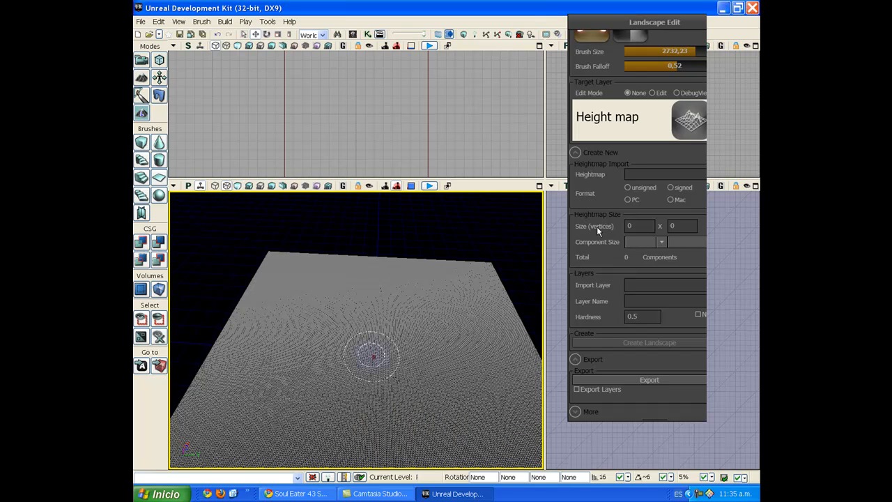
left_click(605, 195)
scroll(606, 194, "up", 2)
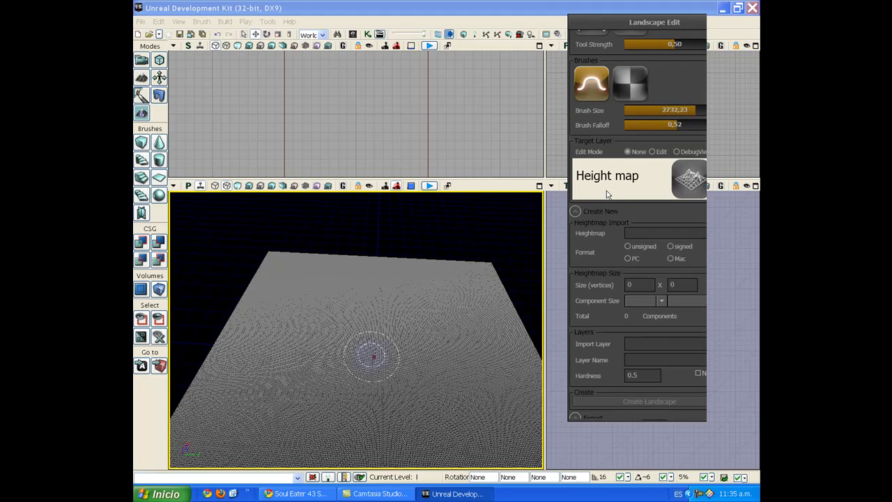
scroll(602, 126, "up", 4)
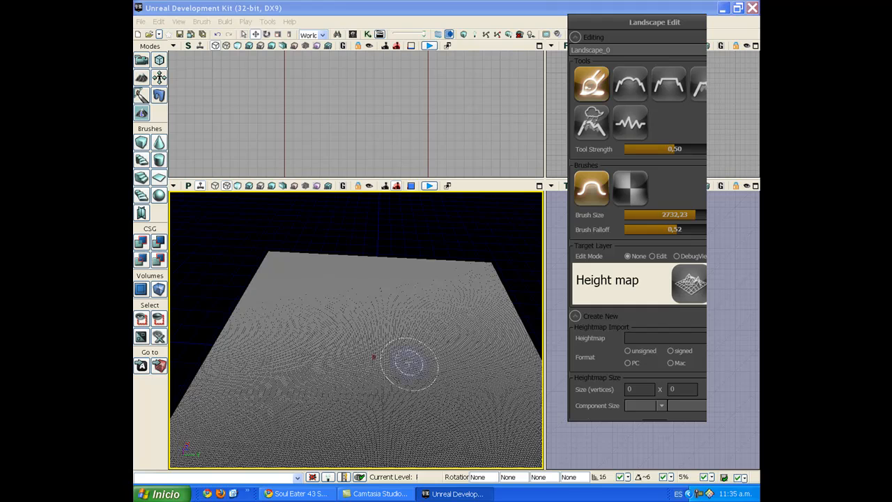
Sculpt raised hills and ridges across the middle and near part of the landscape with the Paint tool.
mouse_move(344, 300)
left_mouse_down("ctrl")
mouse_move(435, 354)
mouse_move(378, 314)
mouse_move(392, 338)
mouse_move(445, 345)
mouse_move(366, 314)
mouse_move(425, 336)
mouse_move(380, 326)
mouse_move(407, 324)
left_mouse_up("ctrl")
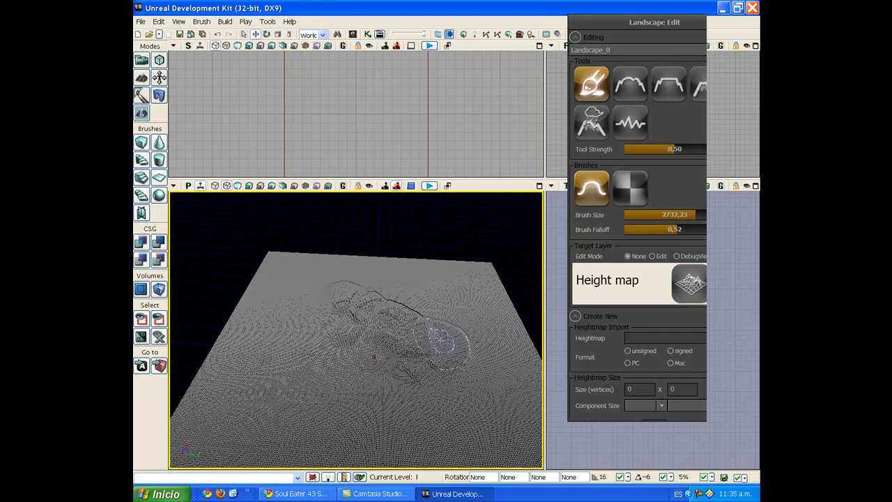
right_click_drag(444, 332, 412, 340)
mouse_move(433, 325)
left_mouse_down("ctrl")
mouse_move(444, 322)
mouse_move(426, 335)
left_mouse_up("ctrl")
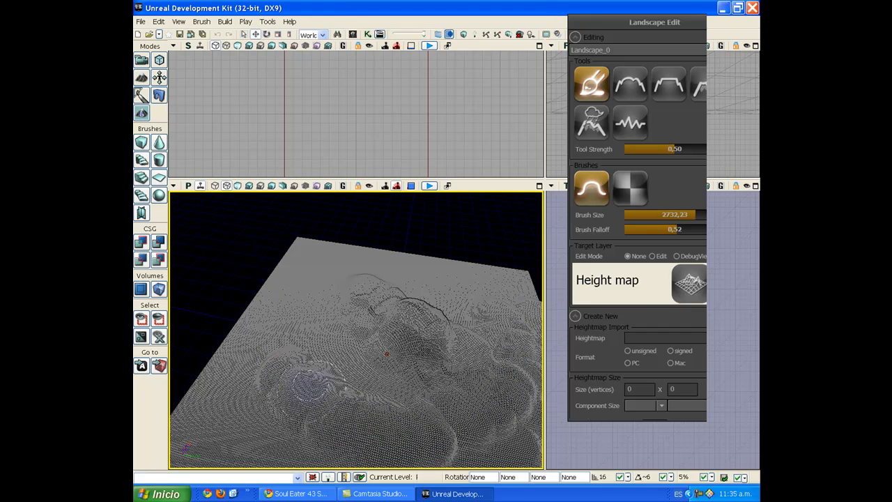
mouse_move(415, 450)
left_mouse_down("ctrl")
mouse_move(448, 435)
mouse_move(425, 437)
mouse_move(433, 422)
mouse_move(304, 398)
left_mouse_up("ctrl")
mouse_move(273, 372)
left_mouse_down("ctrl")
mouse_move(306, 415)
mouse_move(460, 434)
mouse_move(512, 398)
mouse_move(386, 425)
left_mouse_up("ctrl")
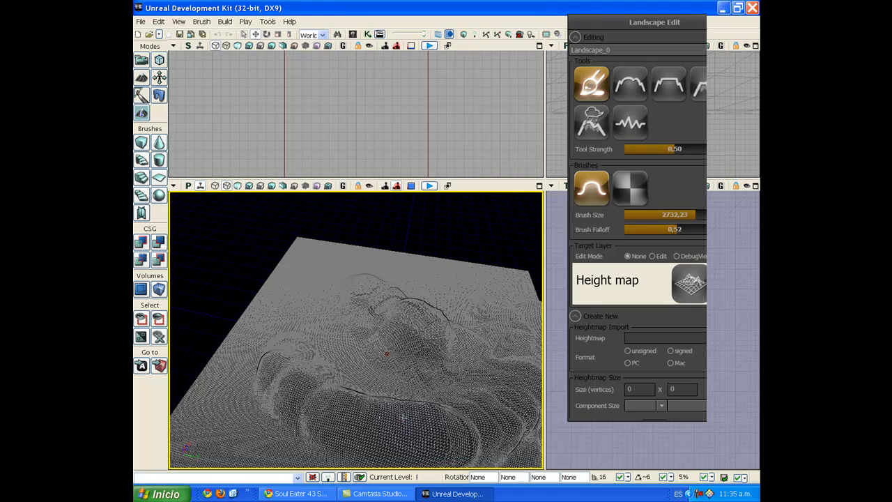
Build up taller peaks from several sides of the landscape and rework the central mound with the Paint tool.
right_click_drag(373, 363, 364, 351)
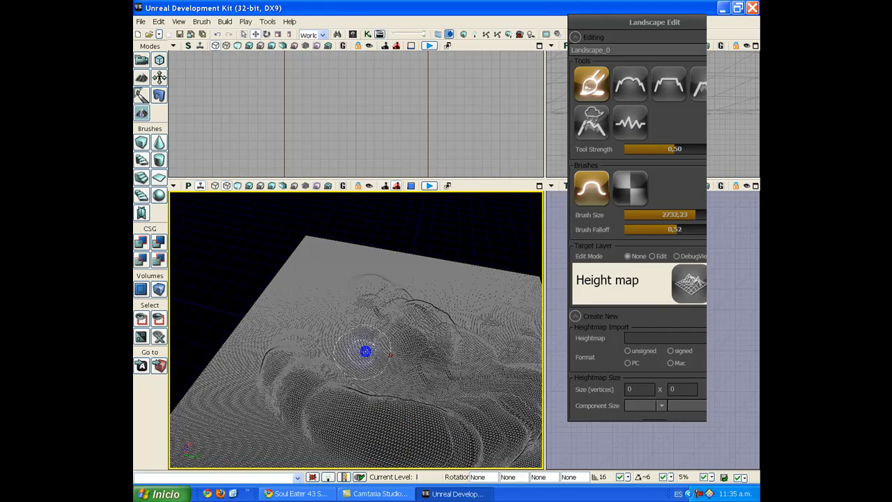
mouse_move(364, 352)
left_mouse_down()
mouse_move(349, 332)
mouse_move(370, 322)
mouse_move(361, 350)
left_mouse_up()
right_click_drag(361, 349, 322, 392)
right_click_drag(372, 376, 379, 347)
right_click_drag(465, 362, 434, 359)
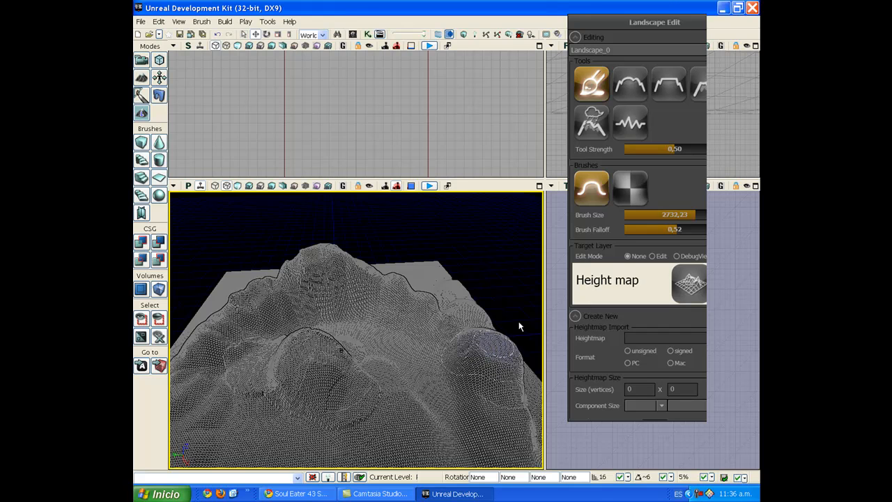
right_click_drag(490, 337, 475, 366)
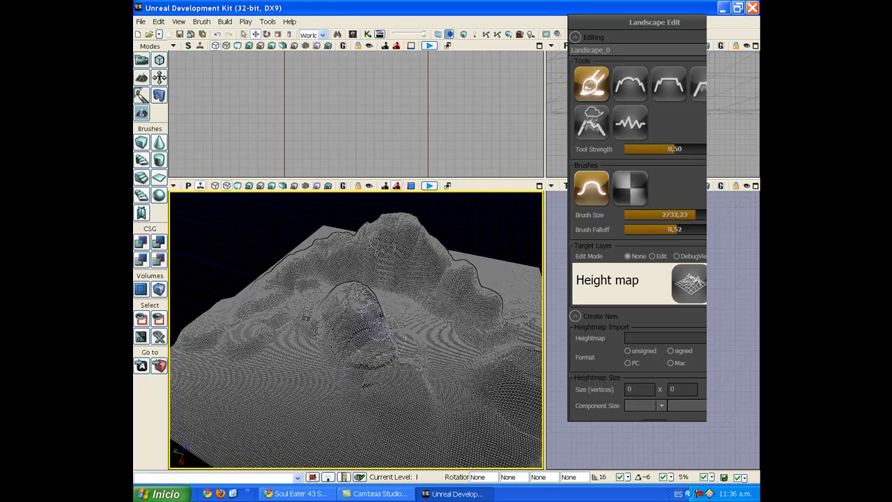
left_click(350, 329, "ctrl")
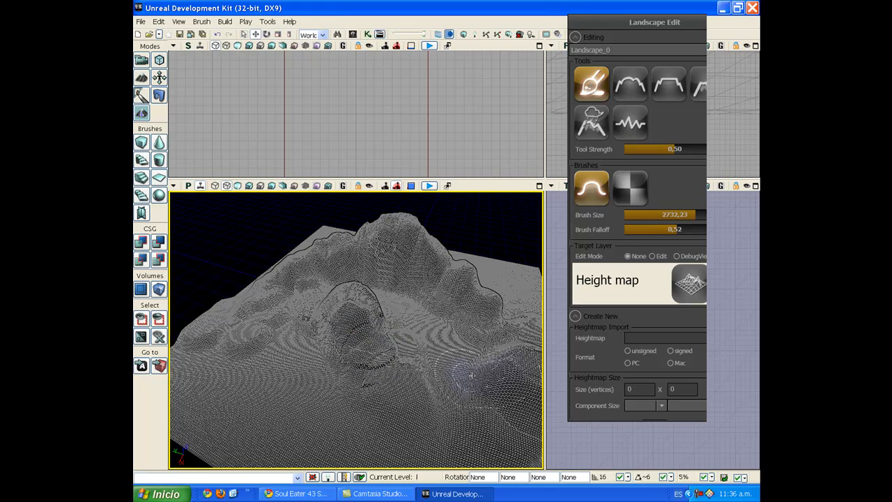
Raise the top of the central mound with the Paint tool.
left_click(349, 313, "ctrl")
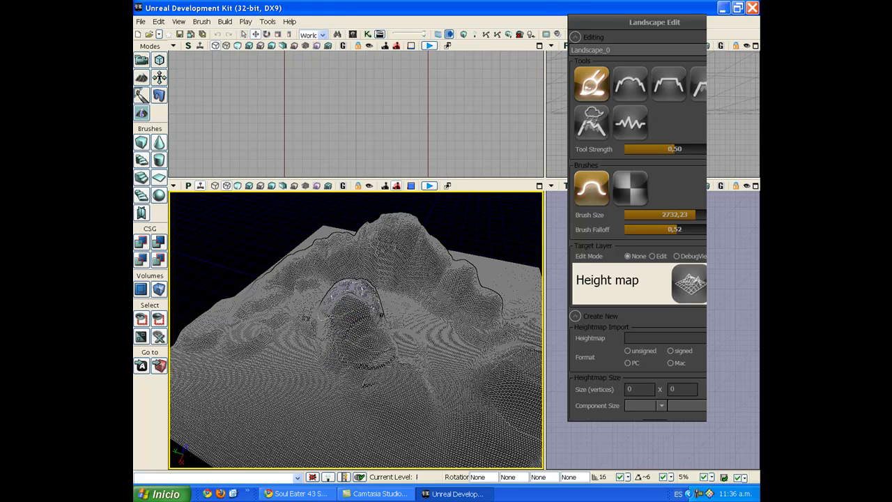
right_click_drag(437, 347, 453, 334)
right_click_drag(418, 382, 408, 334)
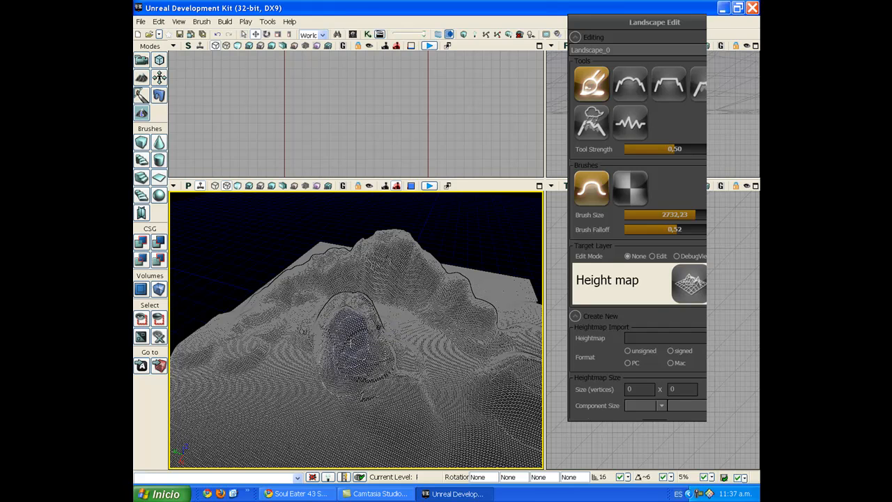
Try the Smooth tool, and level the ground around the central mound with the Flatten tool in Both mode.
left_click(630, 83)
mouse_move(507, 223)
right_mouse_down()
mouse_move(482, 245)
mouse_move(488, 270)
right_mouse_up()
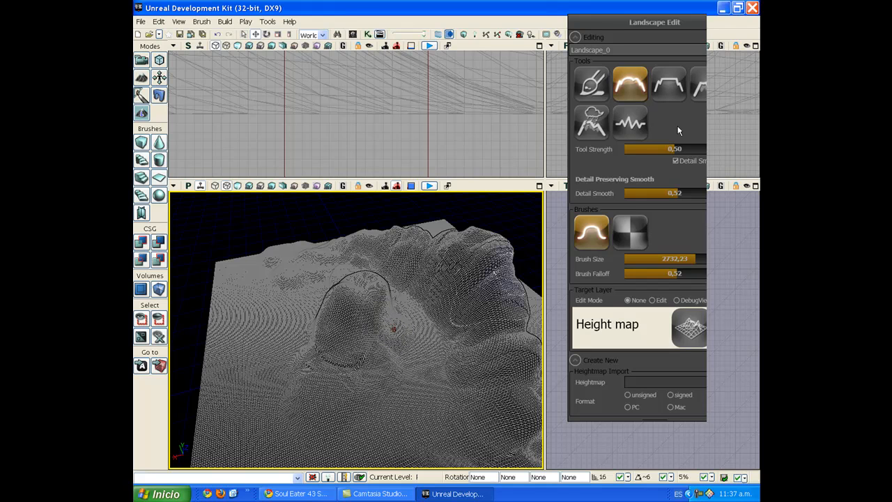
left_click(667, 85)
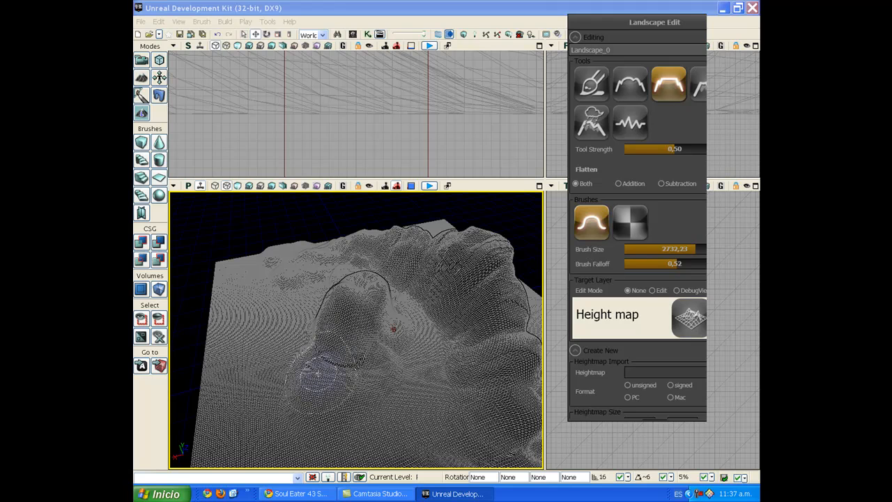
mouse_move(317, 373)
left_mouse_down("ctrl")
mouse_move(267, 352)
mouse_move(240, 288)
mouse_move(262, 356)
mouse_move(244, 366)
mouse_move(230, 299)
mouse_move(272, 354)
mouse_move(324, 384)
mouse_move(233, 411)
mouse_move(328, 438)
left_mouse_up("ctrl")
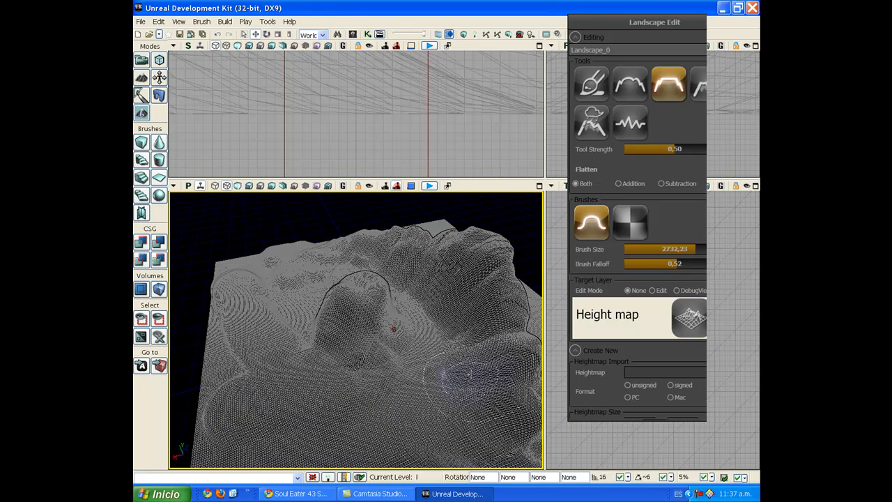
Erode the central mound and its foot with the Erosion tool in Both mode, raising the tool strength to 0.53.
left_click(697, 83)
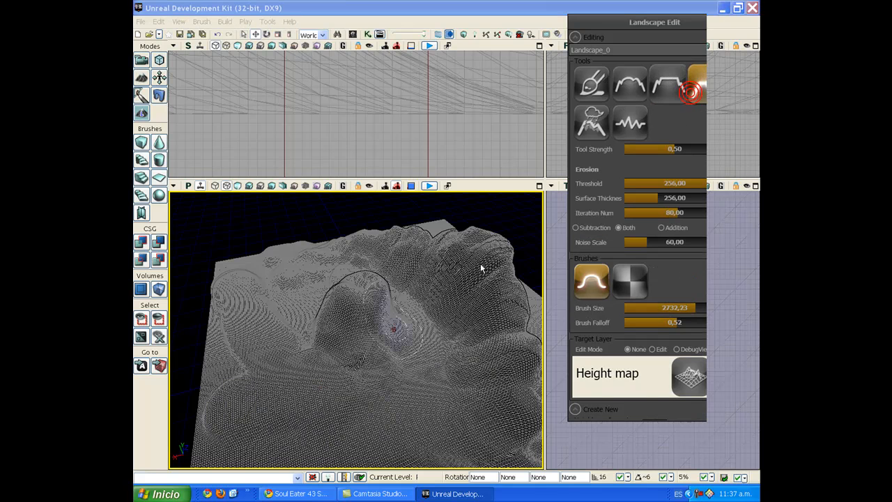
mouse_move(359, 326)
left_mouse_down("ctrl")
mouse_move(364, 297)
mouse_move(347, 330)
mouse_move(355, 369)
left_mouse_up("ctrl")
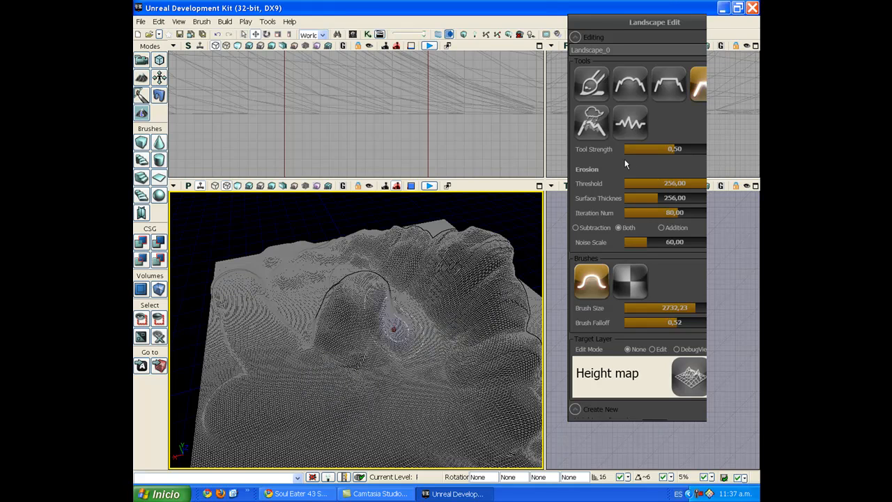
mouse_move(671, 150)
left_mouse_down()
mouse_move(699, 150)
mouse_move(641, 150)
mouse_move(680, 150)
left_mouse_up()
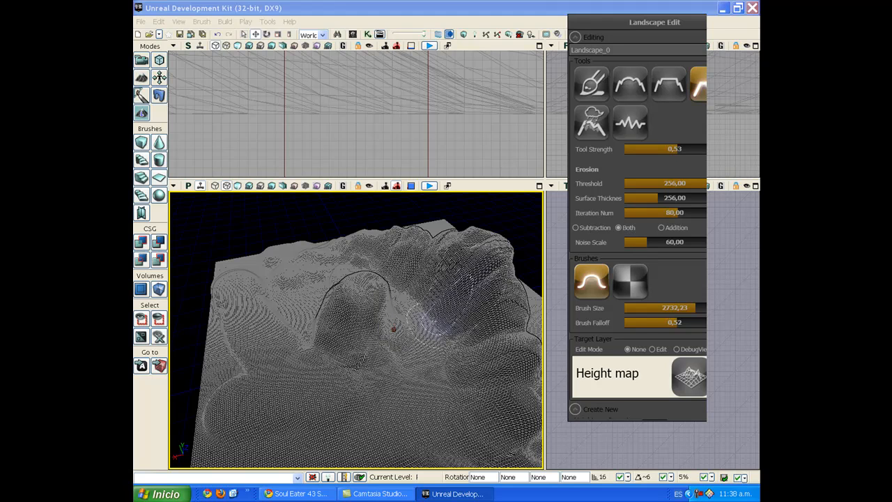
left_click_drag(369, 343, 317, 362, "ctrl")
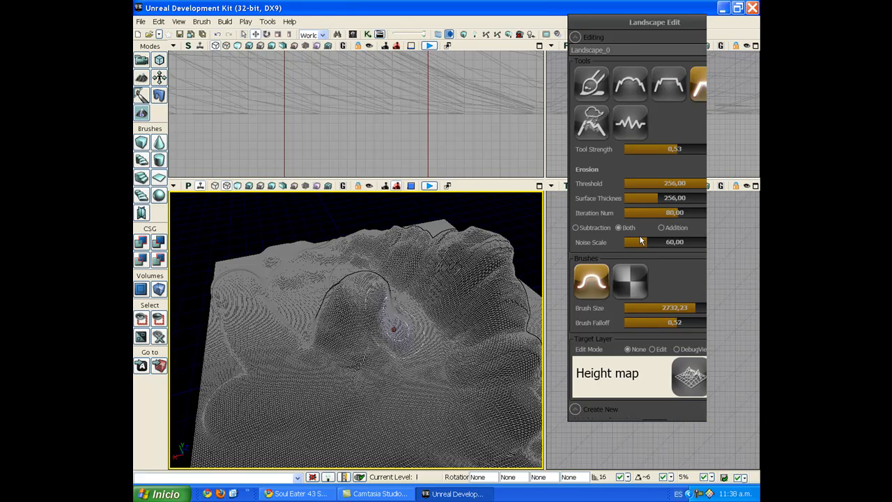
Erode the ground at the foot of the central mound in Subtraction mode and again in Both mode.
left_click(602, 229)
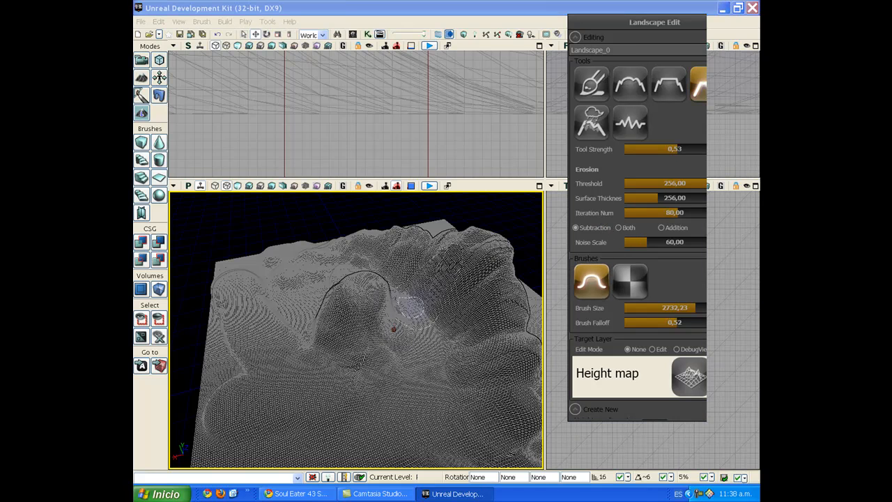
mouse_move(335, 368)
left_mouse_down("ctrl")
mouse_move(364, 407)
mouse_move(227, 414)
mouse_move(240, 367)
left_mouse_up("ctrl")
left_click(618, 228)
left_click_drag(352, 355, 349, 348, "ctrl")
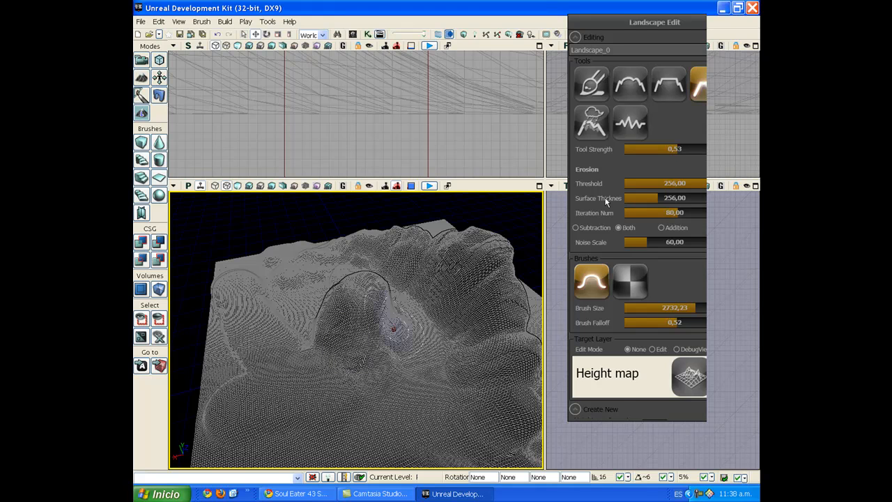
Carve the large ridge and the terrain around the mound with the Hydraulic Erosion tool.
left_click(592, 124)
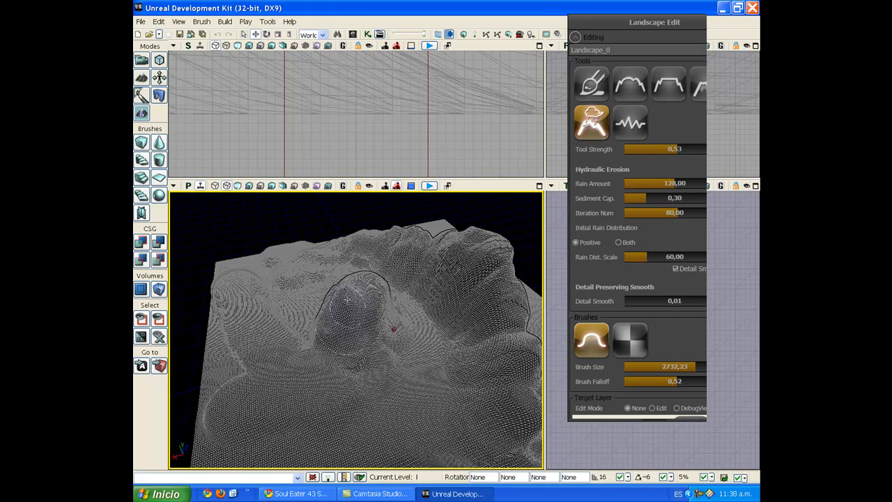
mouse_move(446, 324)
left_mouse_down("ctrl")
mouse_move(461, 338)
mouse_move(453, 288)
mouse_move(389, 256)
left_mouse_up("ctrl")
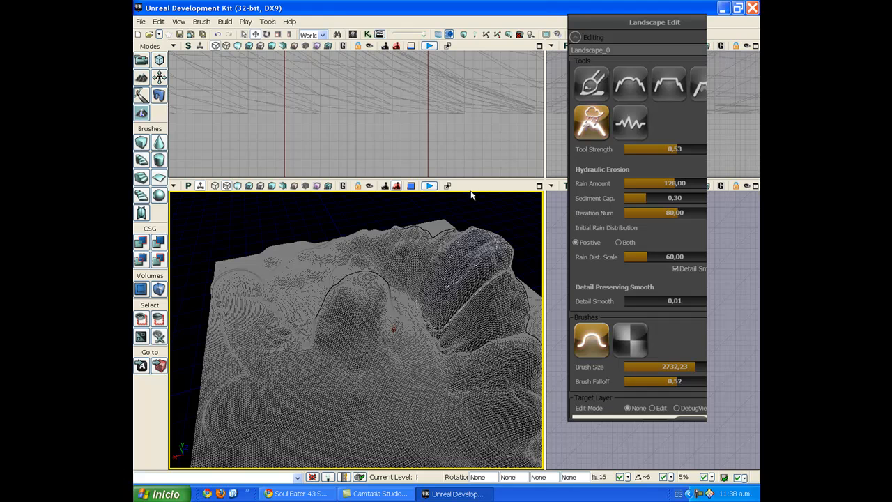
Choose the Noise tool with the Alpha brush and set tool strength 0.50, brush size 2703.46 and brush falloff 0.60.
left_click(629, 130)
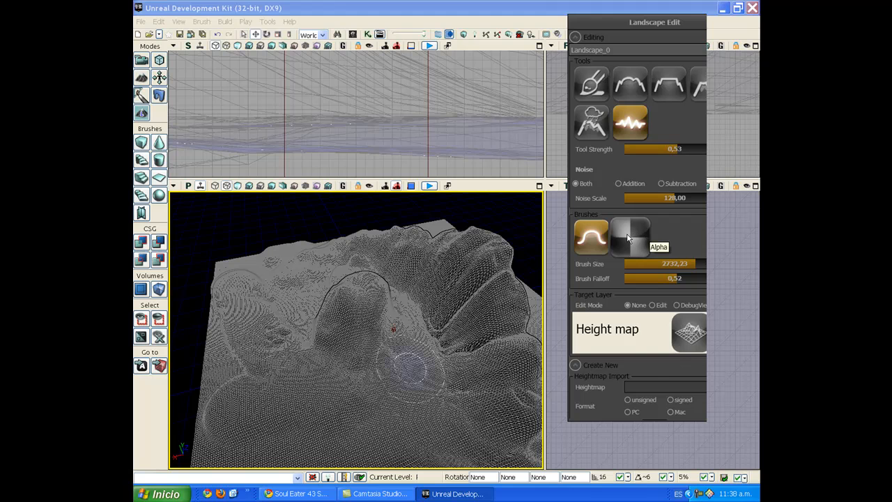
left_click(641, 241)
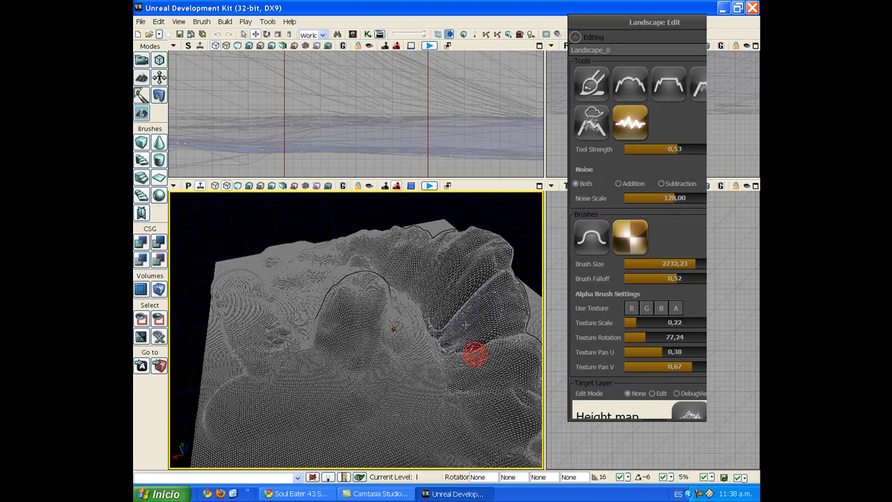
left_click(677, 148)
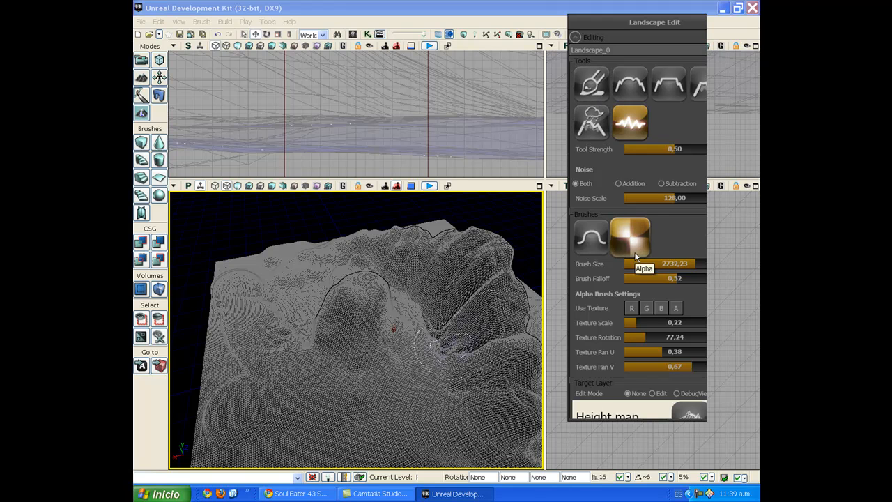
left_click(592, 237)
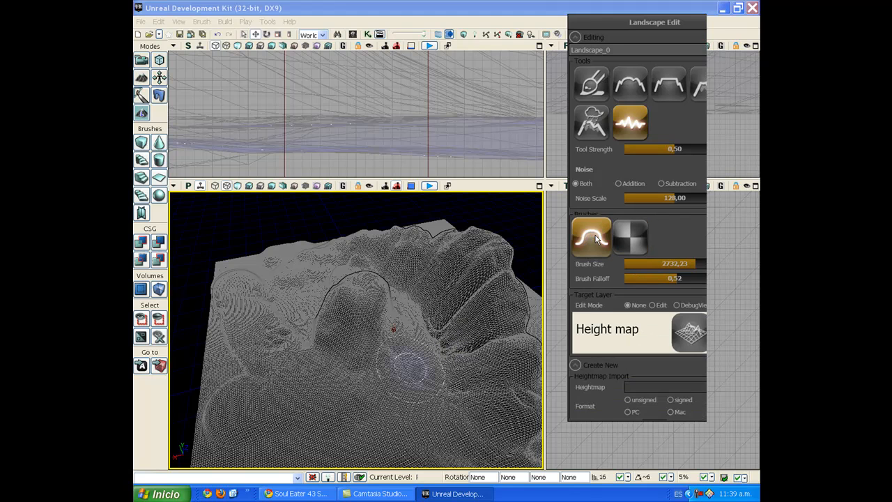
mouse_move(596, 239)
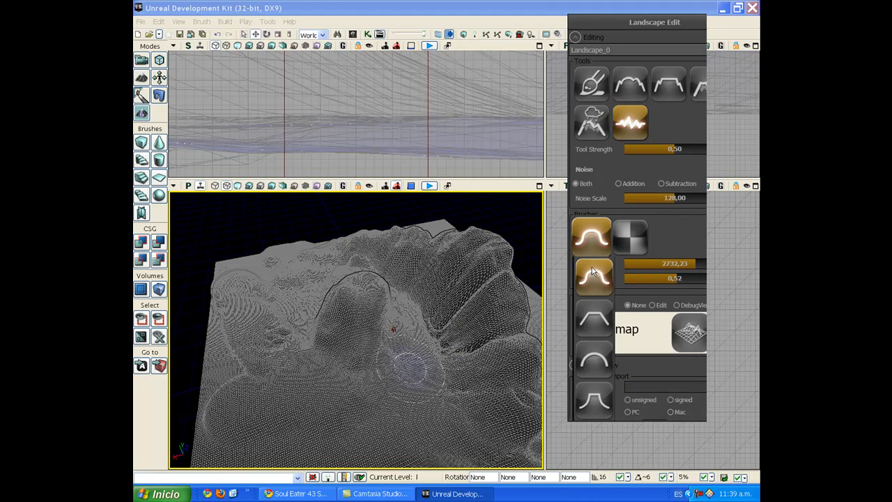
left_click(635, 232)
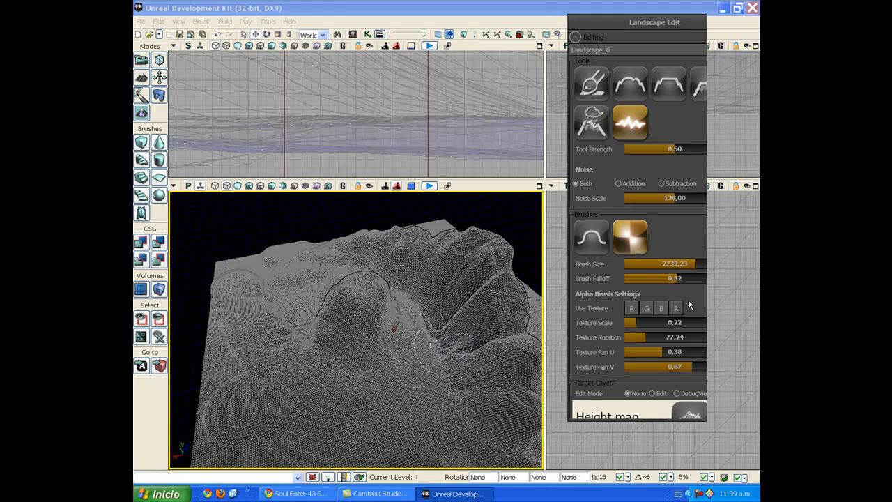
mouse_move(679, 277)
left_mouse_down()
mouse_move(658, 277)
mouse_move(681, 278)
mouse_move(676, 262)
mouse_move(693, 263)
left_mouse_up()
Paint faint relief along the large ridge using the Paint tool with the Alpha brush at tool strength 0.09.
left_click(597, 86)
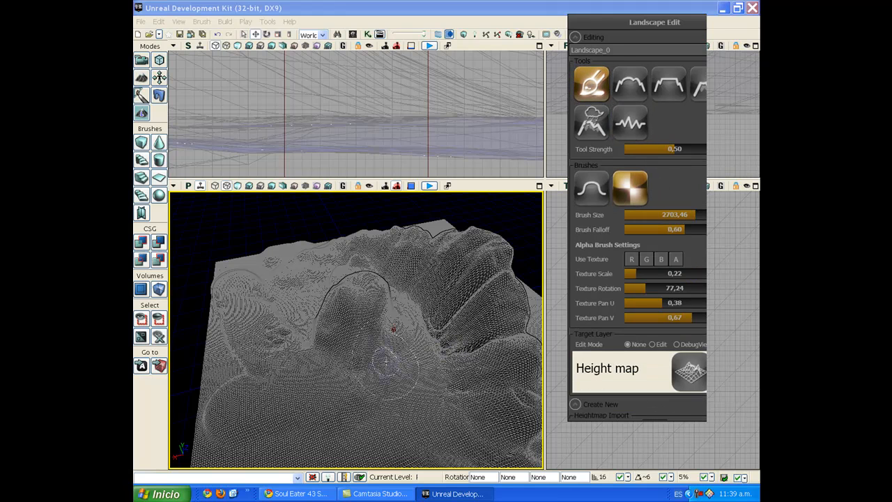
left_click_drag(671, 149, 632, 150)
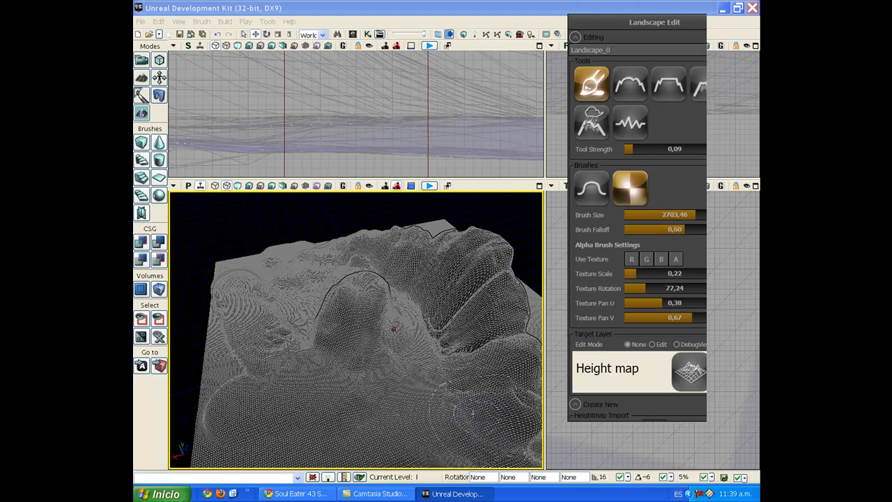
left_click(472, 411)
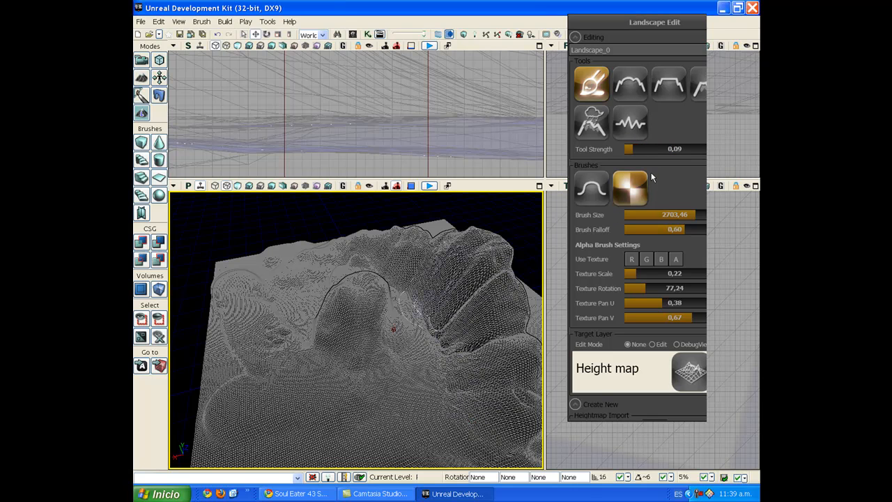
Roughen the ridge's slopes and the ground around the mound with the Alpha brush at tool strength 0.37.
left_click_drag(639, 150, 659, 149)
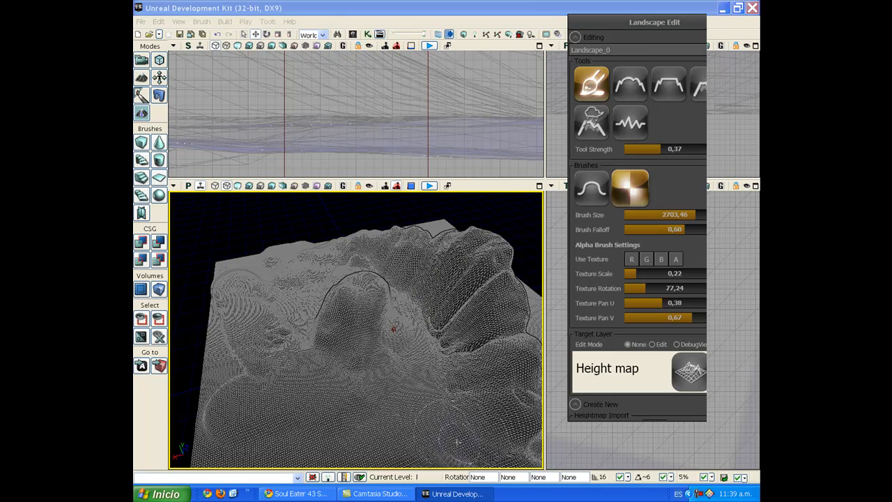
left_click(459, 434)
mouse_move(459, 434)
left_mouse_down("ctrl")
mouse_move(474, 369)
mouse_move(460, 306)
mouse_move(383, 307)
left_mouse_up("ctrl")
mouse_move(296, 356)
left_mouse_down("ctrl")
mouse_move(270, 338)
mouse_move(247, 287)
left_mouse_up("ctrl")
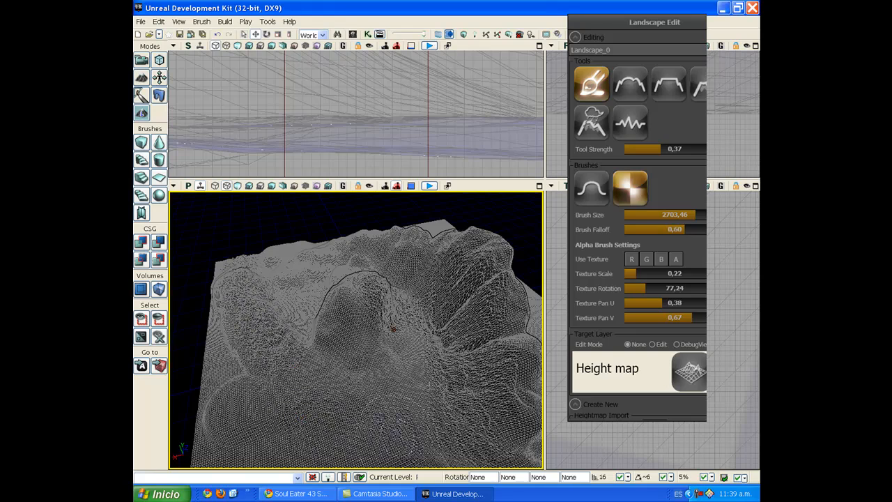
Roughen the terrain's outer edge and the tall ridge more strongly with the Alpha brush at tool strength 0.66.
scroll(427, 374, "up", 2)
right_click_drag(427, 374, 427, 344)
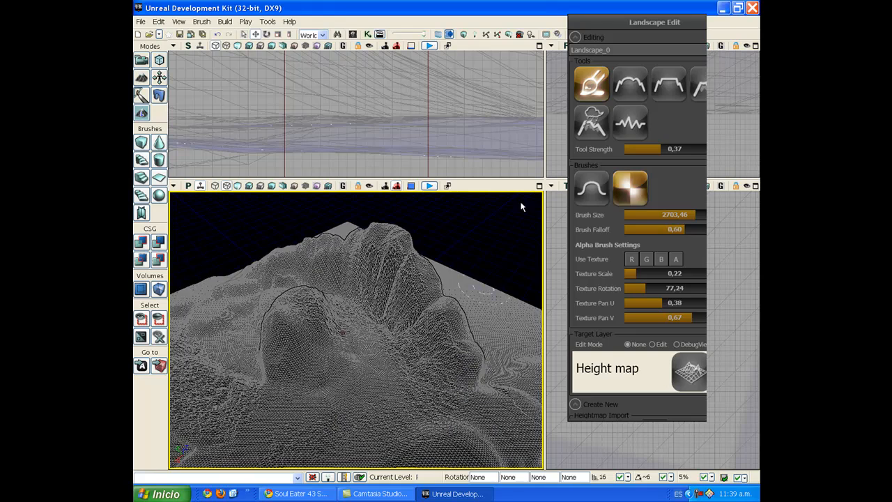
left_click_drag(661, 149, 688, 148)
mouse_move(328, 395)
right_mouse_down()
mouse_move(293, 380)
mouse_move(279, 384)
right_mouse_up()
left_click(312, 287, "ctrl")
left_click_drag(311, 286, 205, 457, "ctrl")
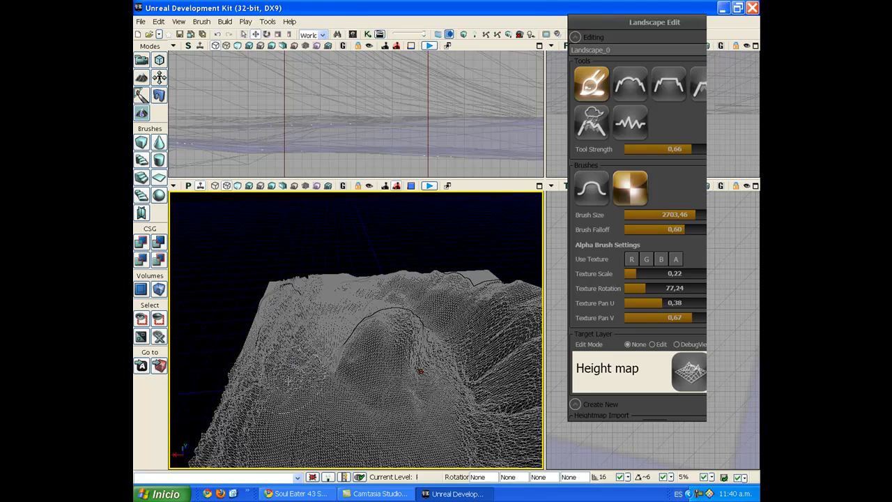
right_click_drag(289, 381, 261, 412)
left_click_drag(279, 351, 185, 415, "ctrl")
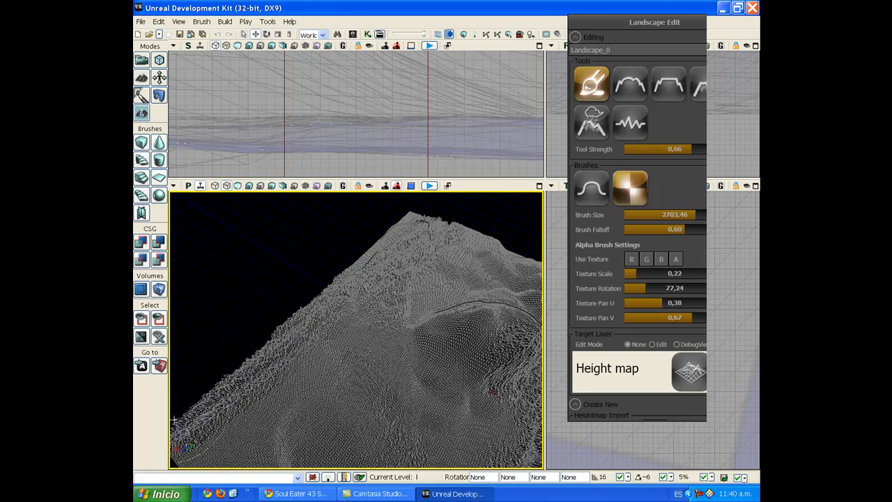
right_click_drag(494, 391, 325, 362)
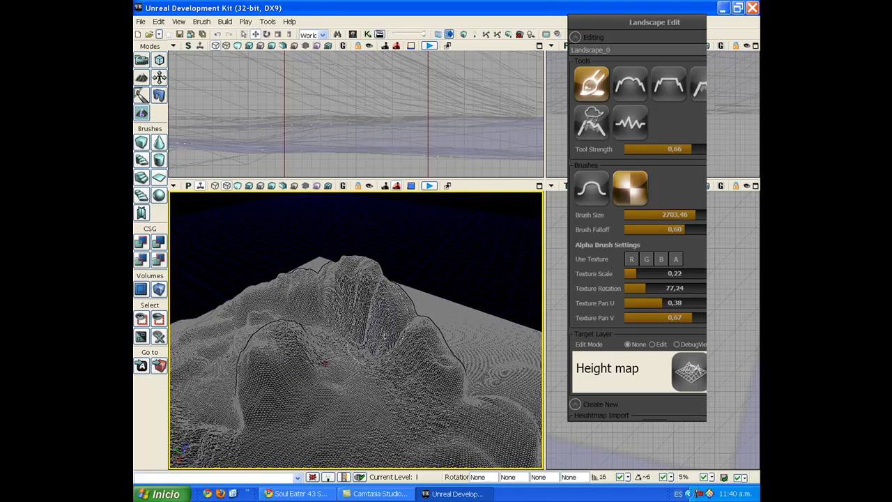
left_click_drag(418, 320, 334, 289, "ctrl")
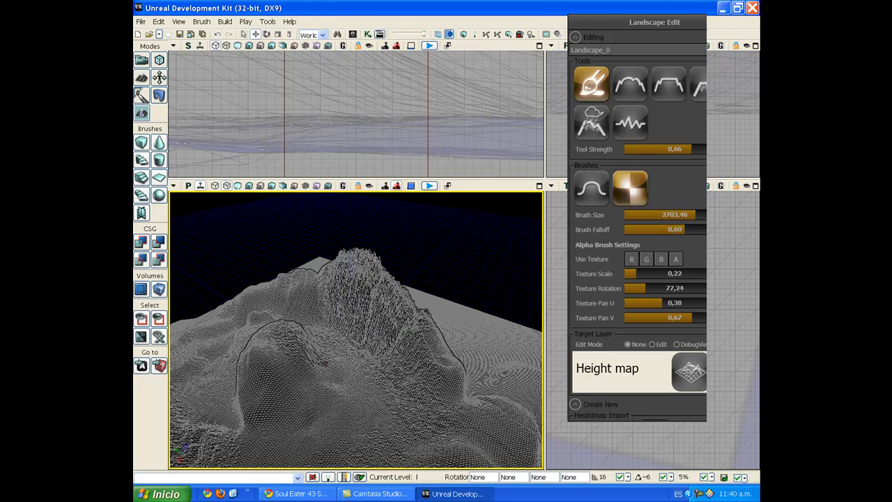
left_click(605, 263)
scroll(607, 264, "down", 2)
scroll(607, 266, "down", 1)
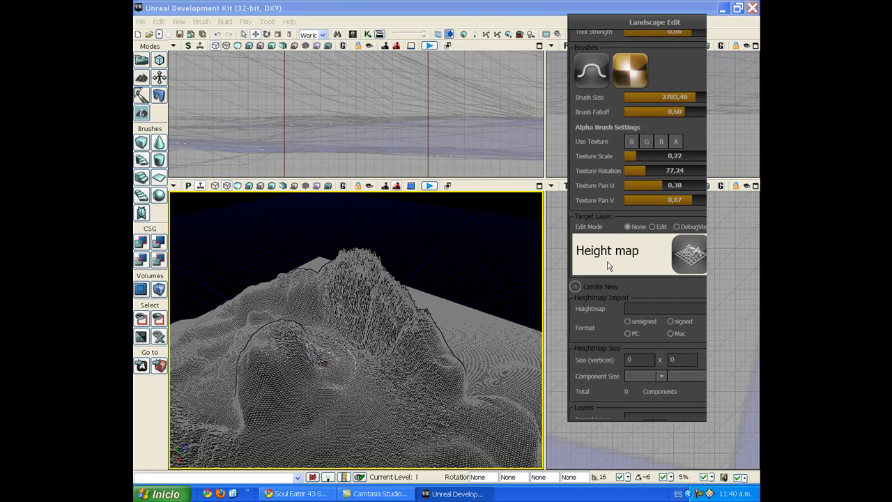
scroll(587, 187, "up", 4)
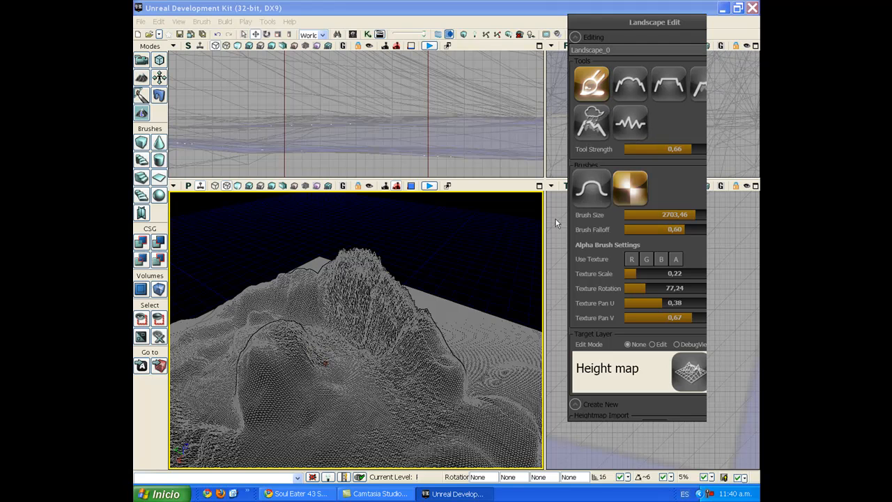
right_click_drag(416, 311, 418, 314)
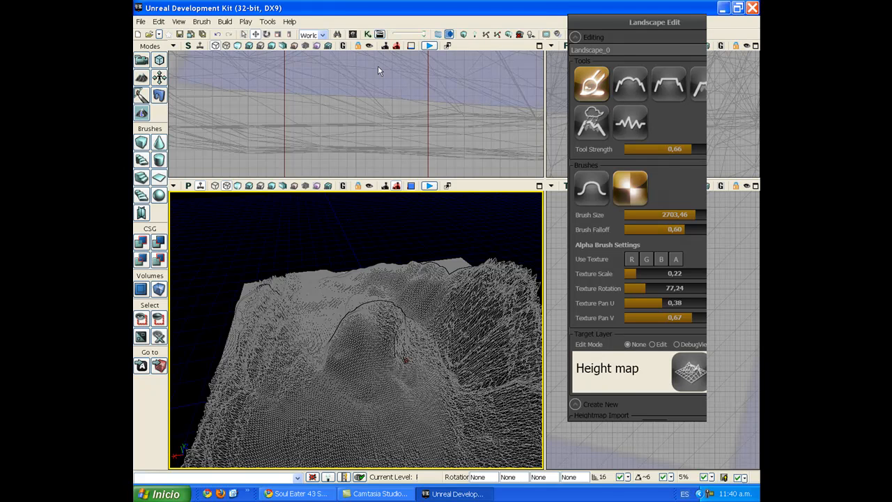
Open the Landscape material from the Materiales package in the Material Editor and view its node network.
left_click(353, 34)
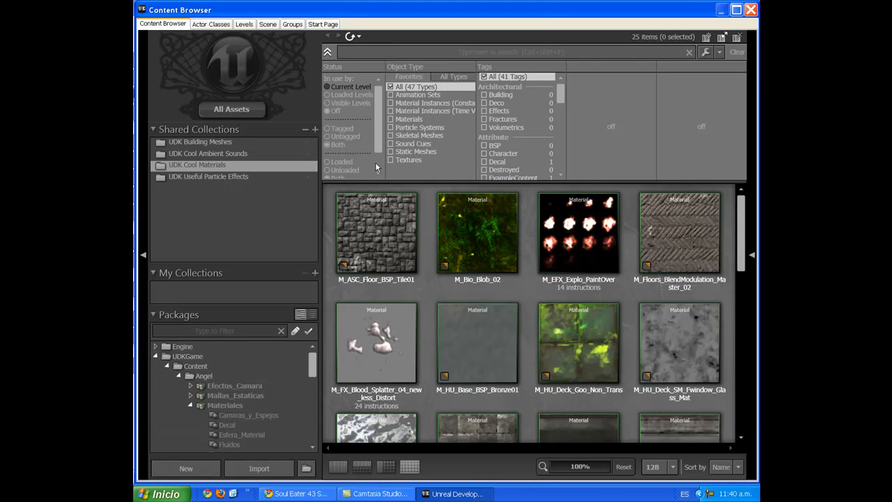
left_click(232, 407)
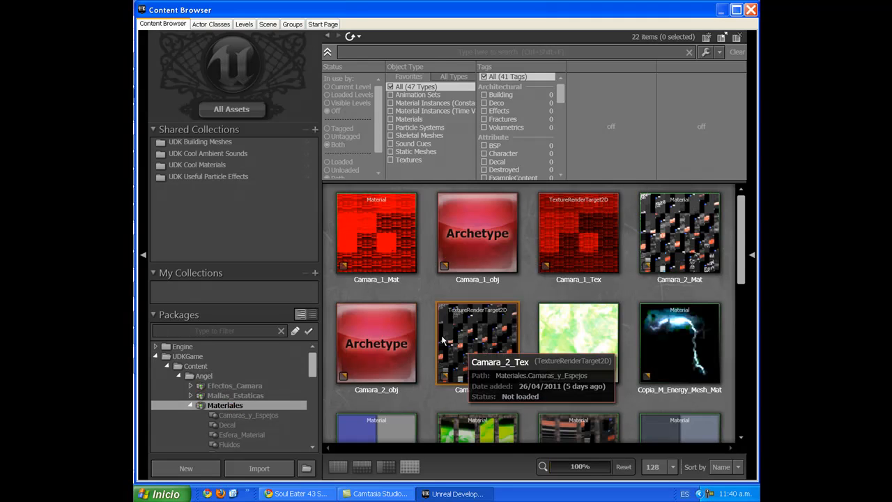
scroll(432, 337, "down", 4)
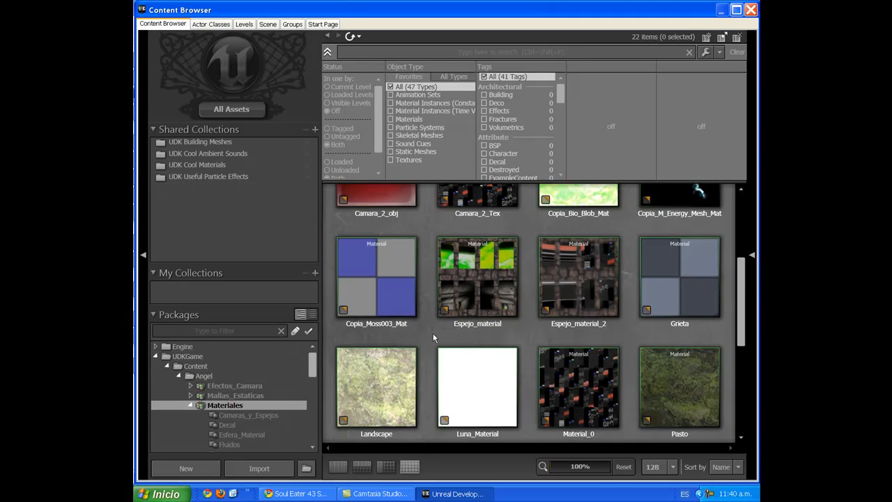
left_click(384, 320)
double_click(384, 319)
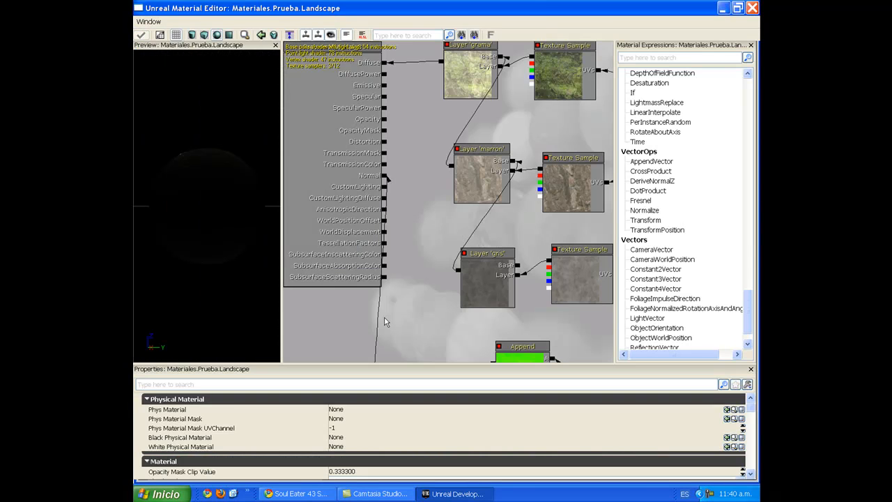
left_click_drag(391, 301, 353, 352)
scroll(352, 352, "down", 4)
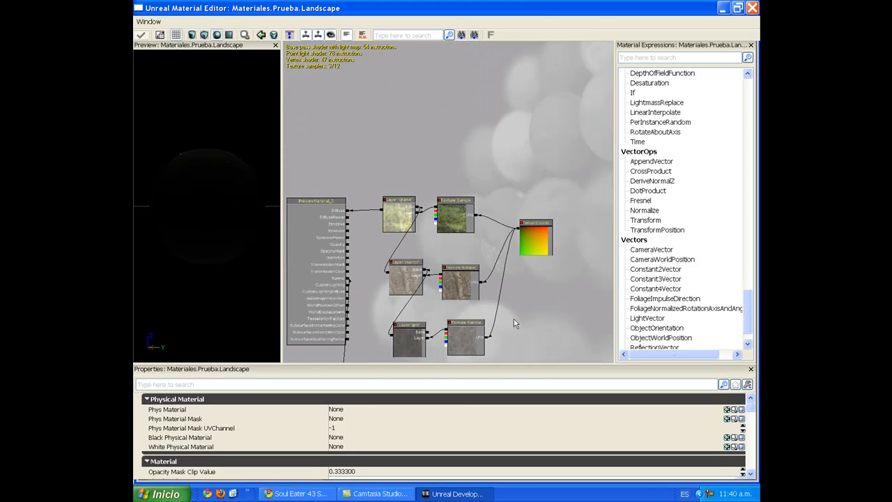
scroll(518, 324, "up", 4)
left_click_drag(519, 324, 524, 274)
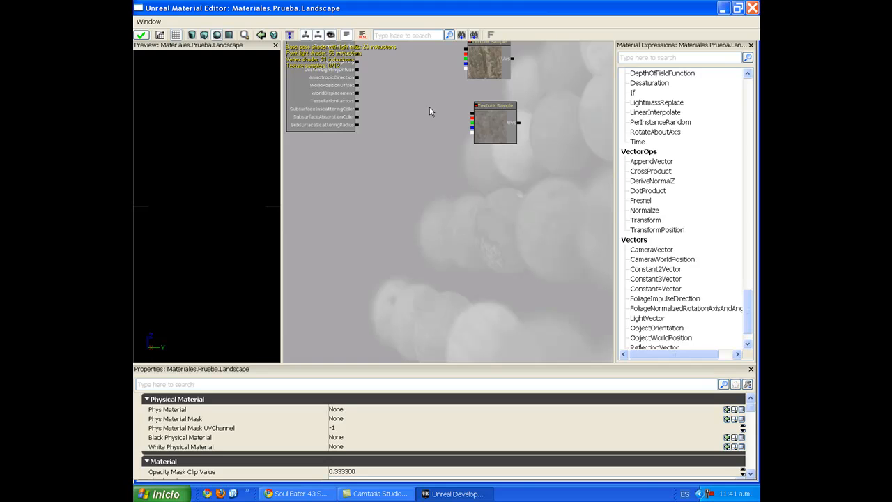
Add a TerrainLayerCoords node behind the three Texture Samples and a TerrainLayerWeight node in front of them.
left_click_drag(424, 111, 409, 245)
scroll(408, 244, "up", 2)
left_click_drag(408, 145, 376, 168)
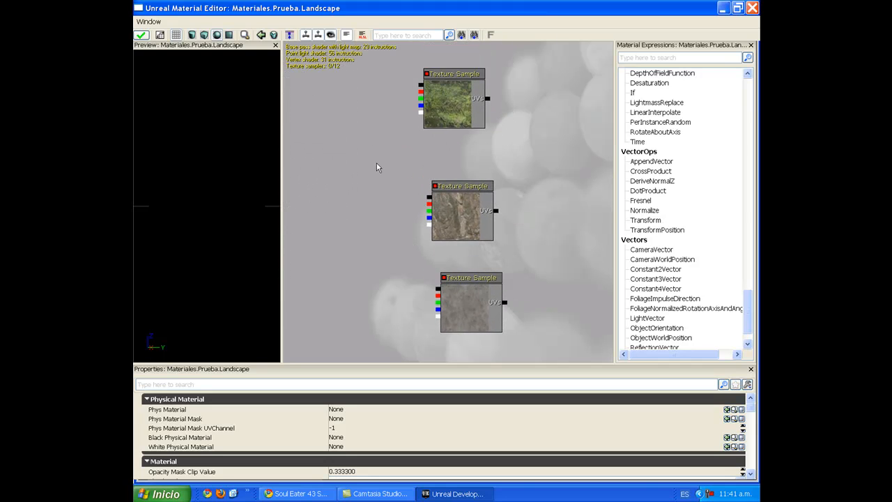
right_click(514, 152)
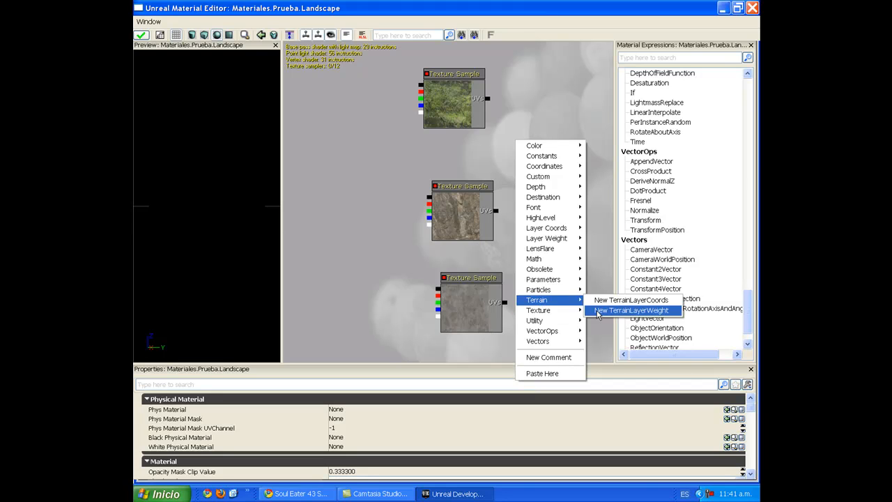
left_click(608, 300)
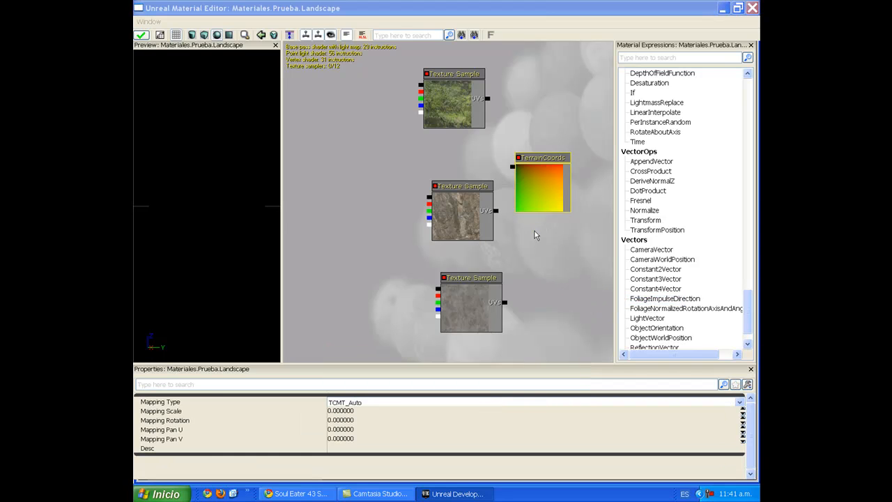
right_click(348, 111)
left_click(387, 271)
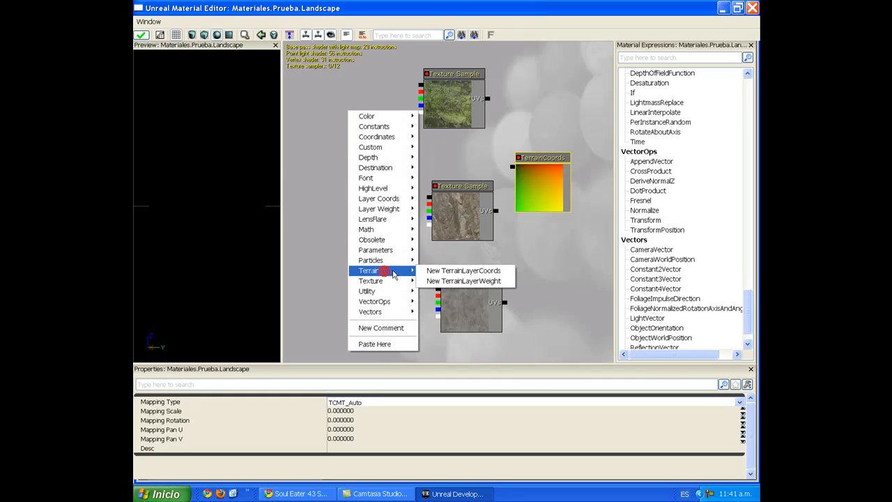
left_click(438, 282)
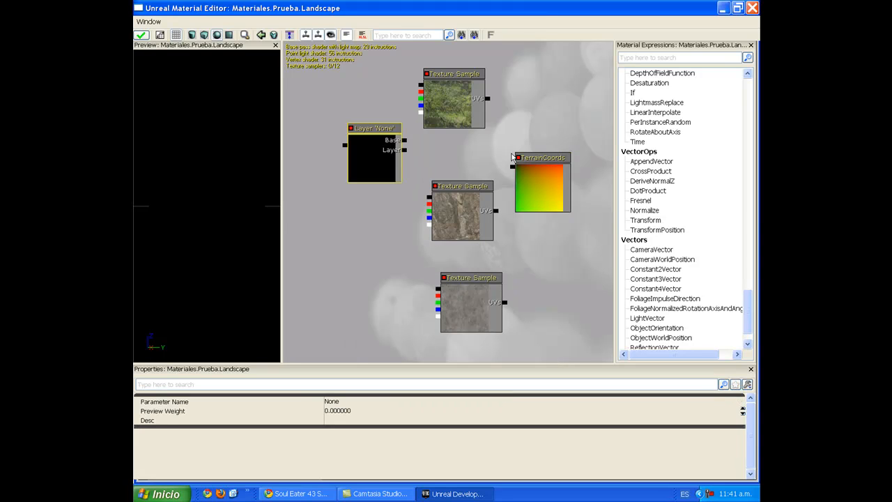
Connect the TerrainCoords output to the UVs input of all three Texture Samples.
left_click_drag(514, 168, 487, 99)
left_click_drag(513, 168, 496, 216)
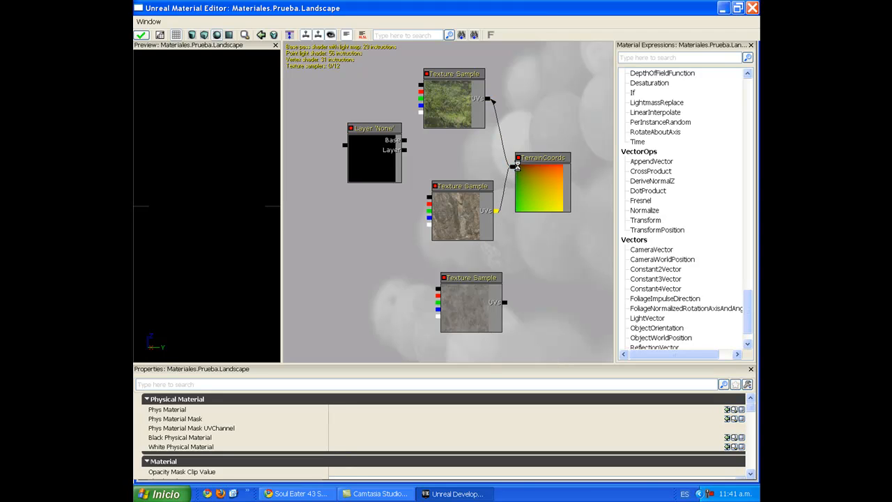
left_click_drag(513, 169, 504, 302)
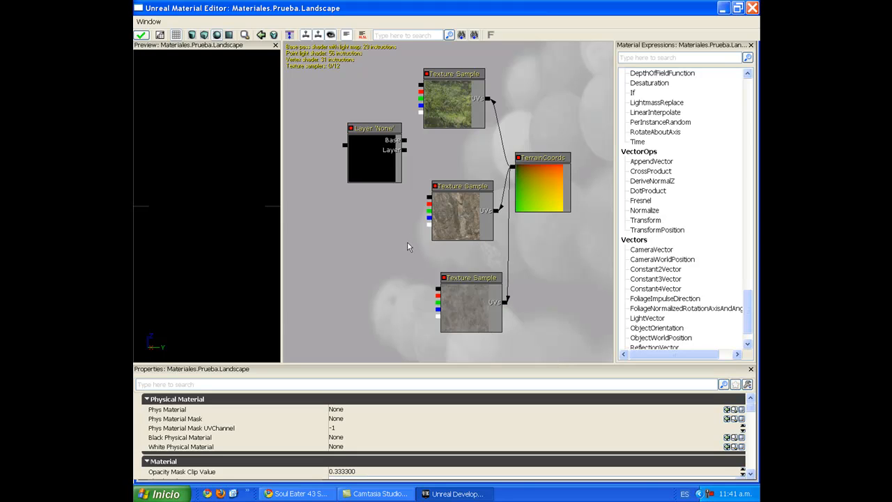
Duplicate the TerrainLayerWeight node twice and place one layer node in front of each Texture Sample.
left_click_drag(377, 227, 414, 245)
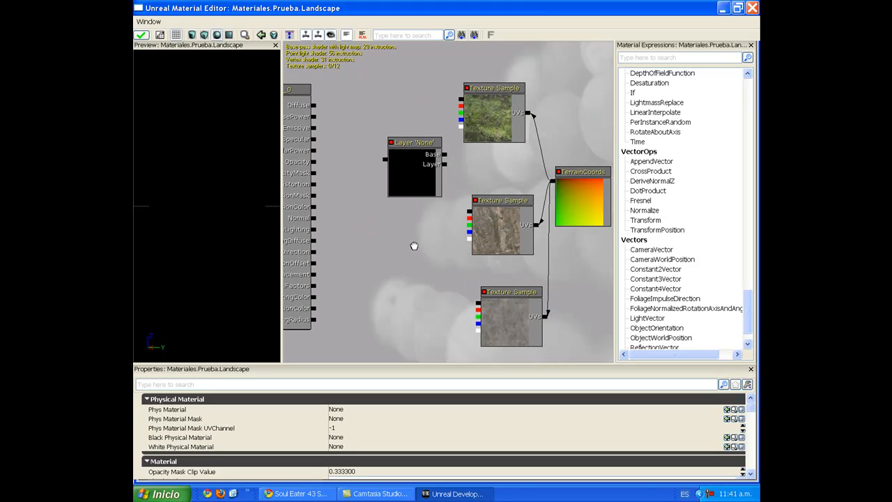
left_click(436, 171)
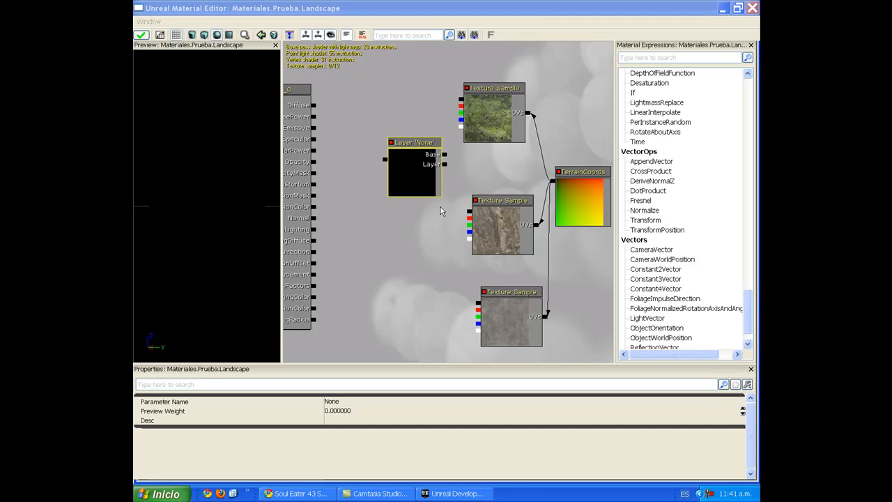
left_click(422, 233)
left_click(421, 185)
left_click(423, 166)
left_click_drag(423, 166, 429, 203)
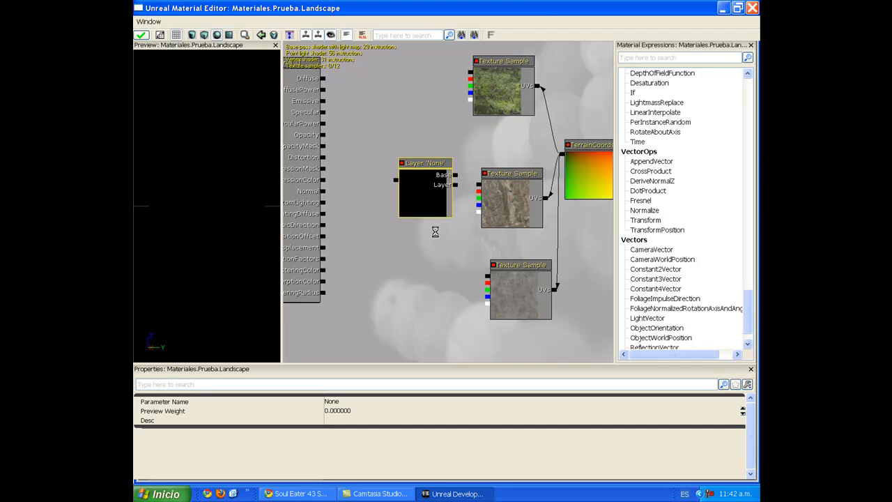
key("ctrl+w")
left_click_drag(450, 213, 443, 304, "ctrl")
left_click(449, 199)
left_click_drag(450, 199, 420, 70, "ctrl")
Connect each Texture Sample's colour output to the Layer input of its neighbouring layer node.
left_click(453, 75)
left_click_drag(455, 75, 470, 71)
left_click_drag(455, 185, 477, 185)
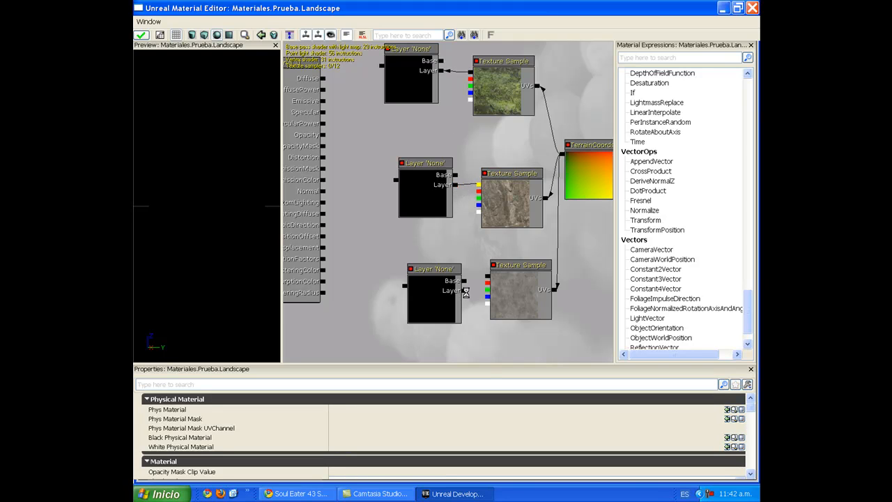
left_click_drag(464, 291, 487, 277)
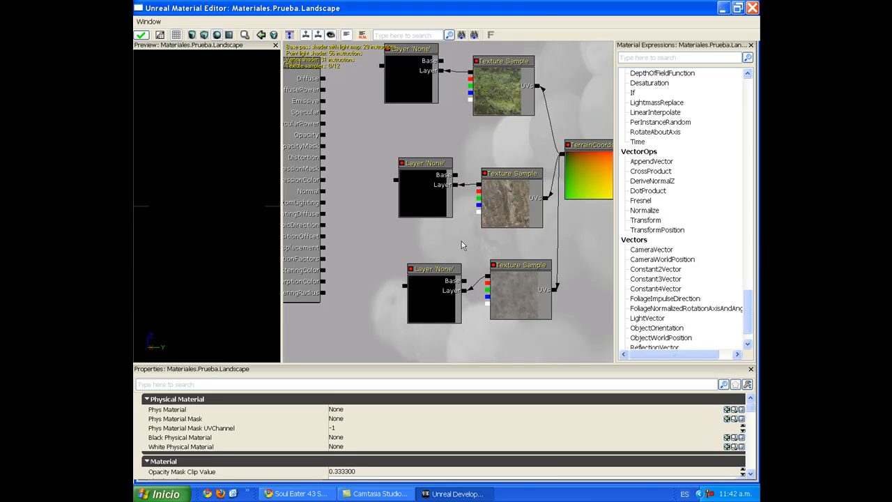
Chain the grey, brown and grass layer nodes through their Base inputs and connect the grass layer to the material's Diffuse.
left_click_drag(402, 287, 459, 179)
left_click_drag(467, 209, 496, 280)
left_click_drag(425, 248, 471, 132)
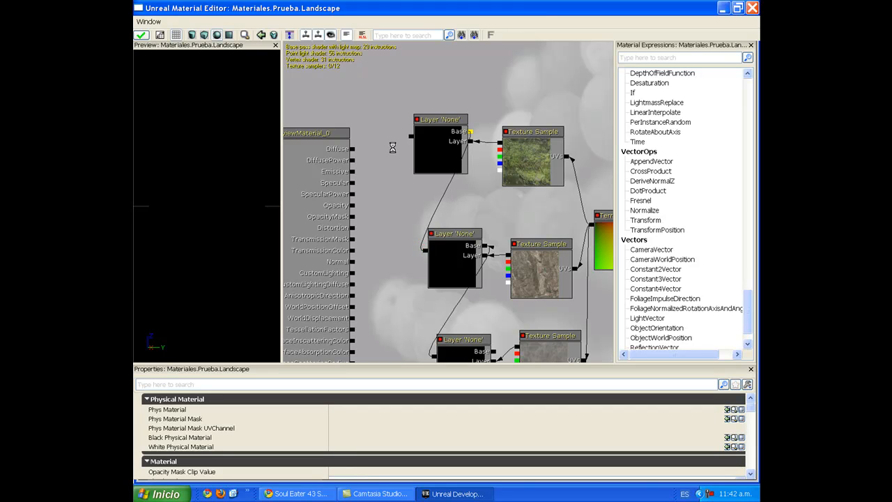
left_click_drag(410, 138, 352, 148)
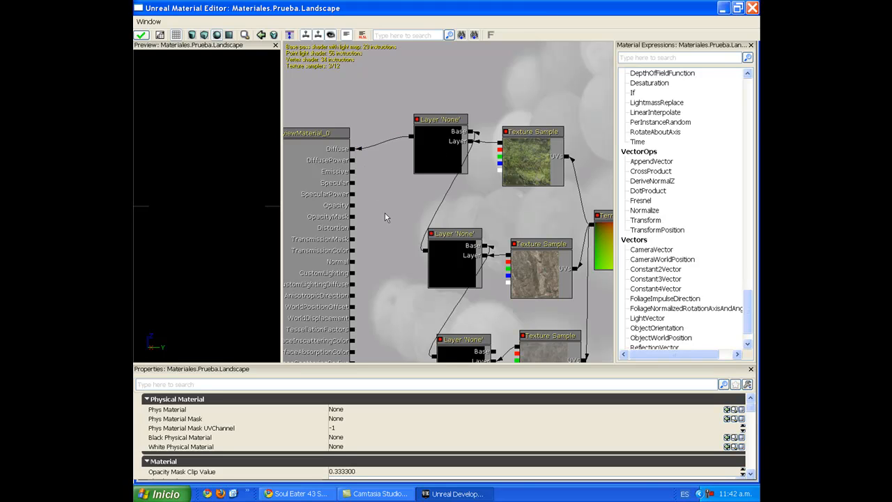
Set the Preview Weight of the grass texture's layer node to 1.5.
left_click(460, 150)
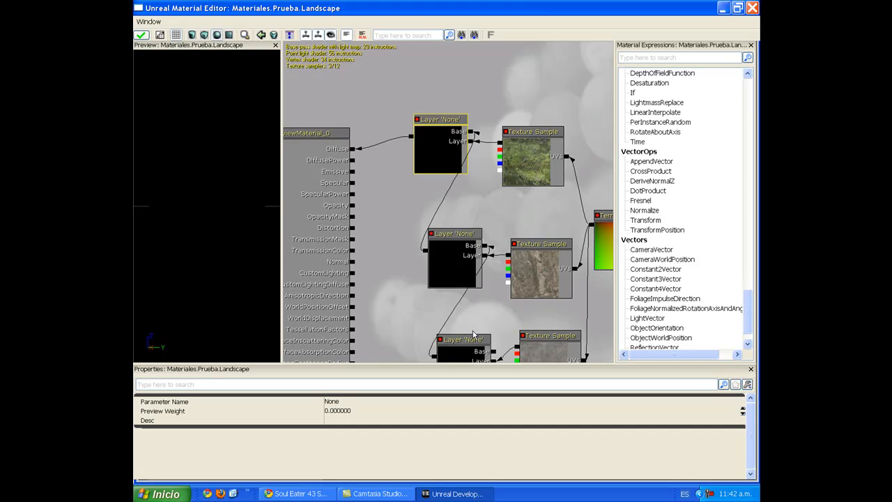
left_click_drag(408, 301, 383, 252)
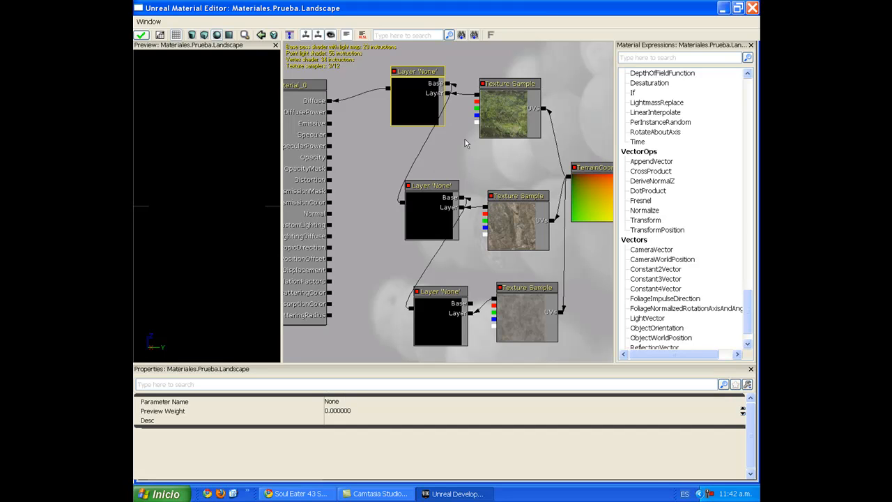
left_click(339, 411)
type("1.5")
key("Return")
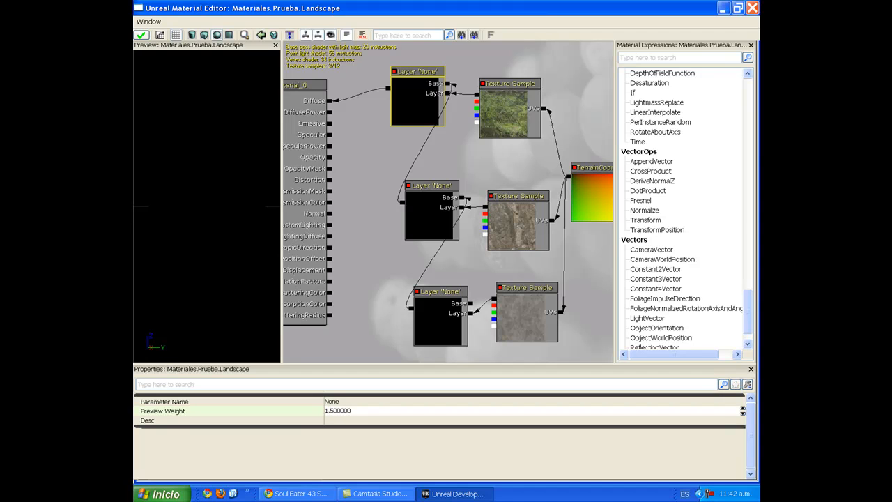
Set the Preview Weight of the brown rock texture's layer node to 1.
left_click(430, 202)
left_click(338, 411)
type("1")
key("Return")
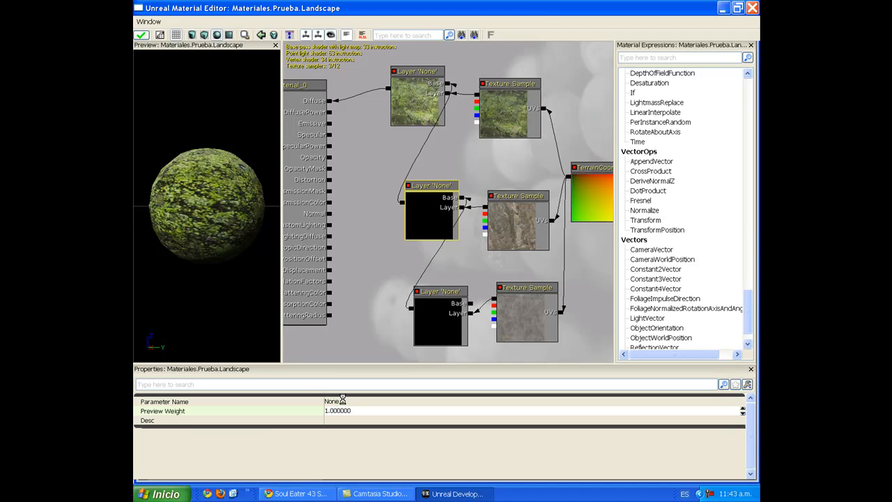
Set the Preview Weight of the grey texture's layer node to 0.5.
left_click(437, 322)
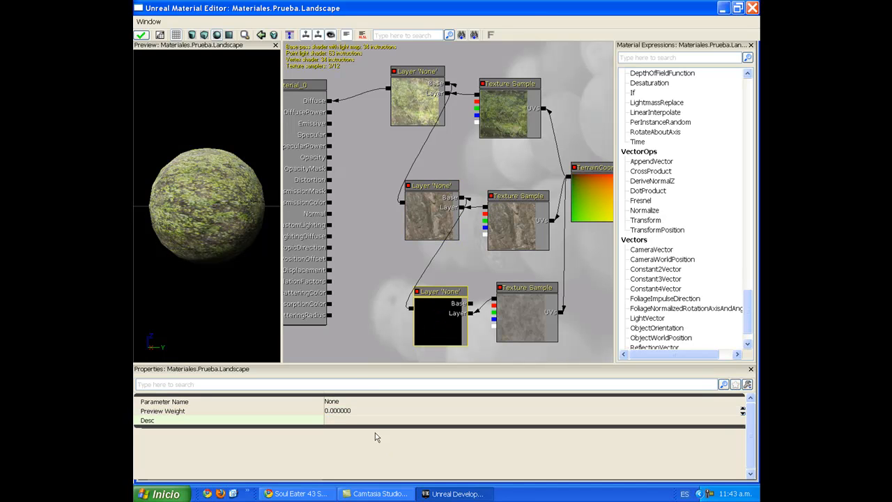
left_click(340, 412)
type("0.5")
key("Return")
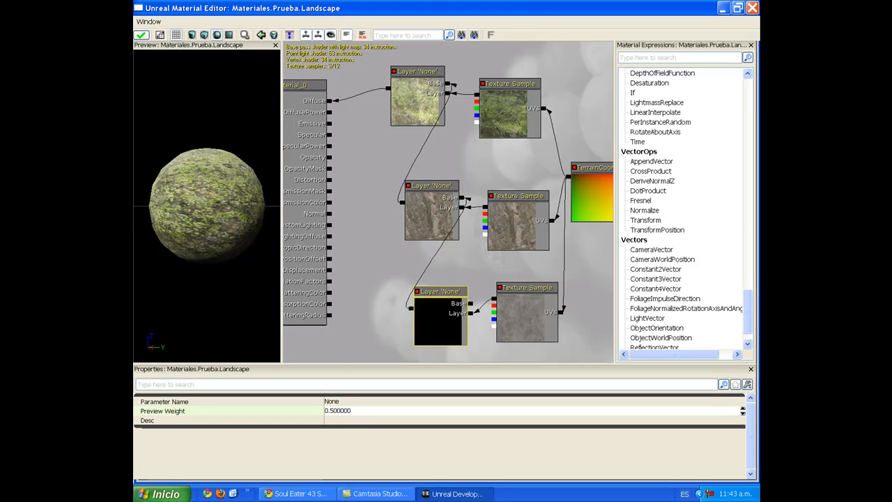
left_click(338, 411)
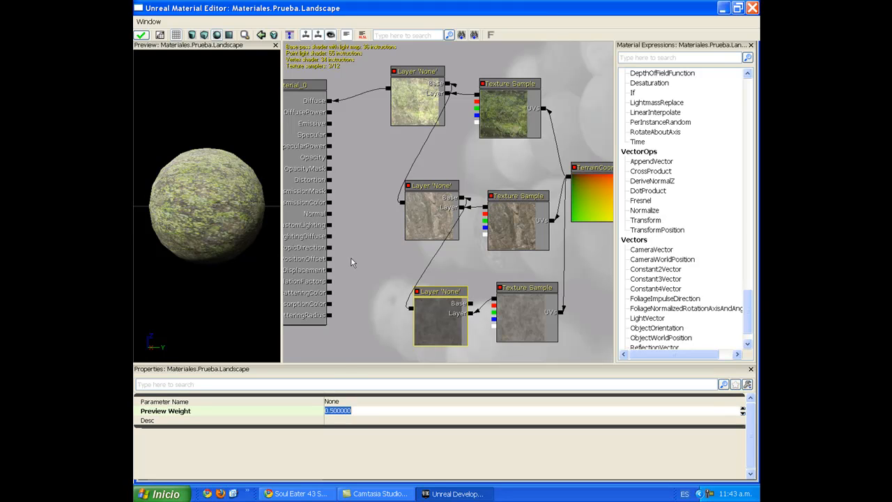
Name the grass texture's layer parameter "grama".
left_click(420, 109)
left_click_drag(192, 228, 260, 193)
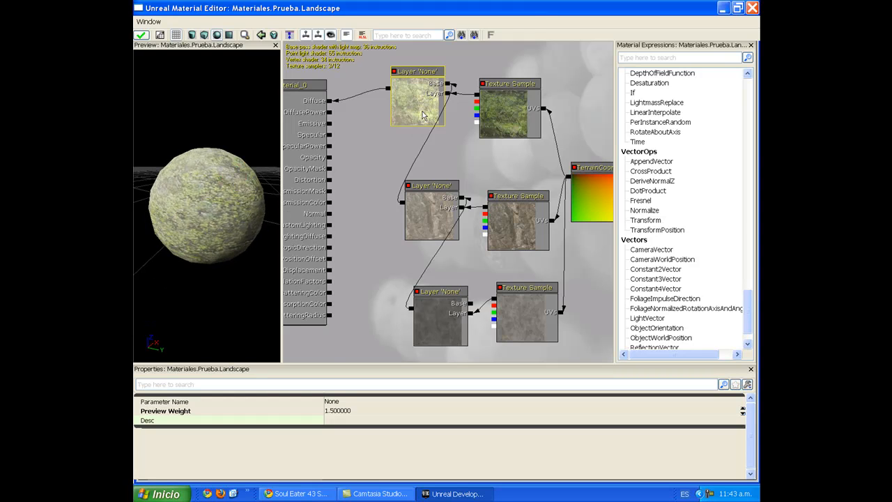
left_click(333, 402)
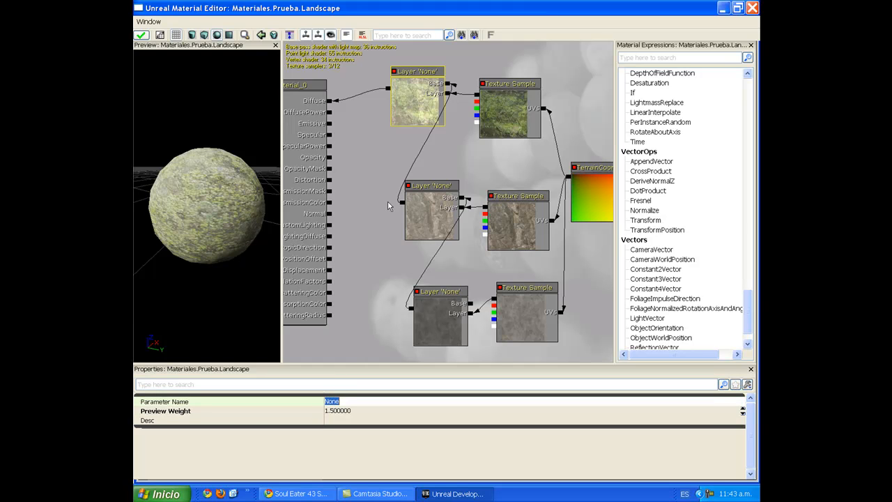
type("grama")
key("Return")
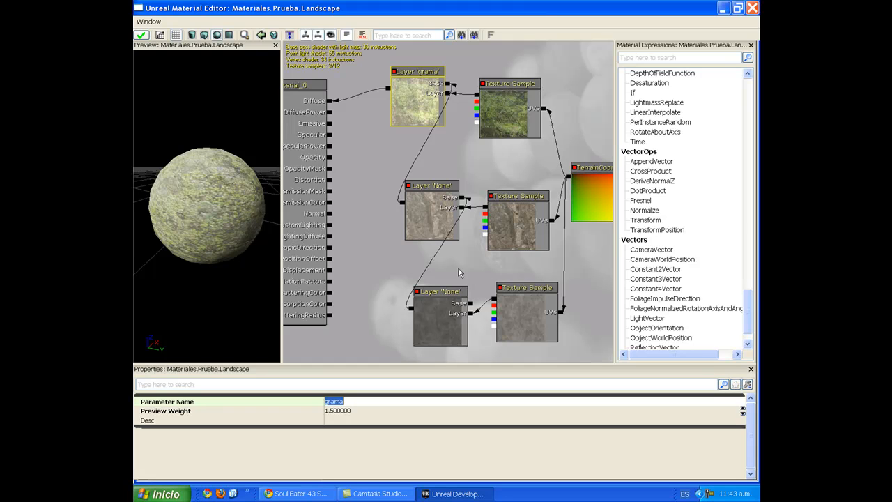
Name the brown rock texture's layer parameter "marron".
left_click(446, 209)
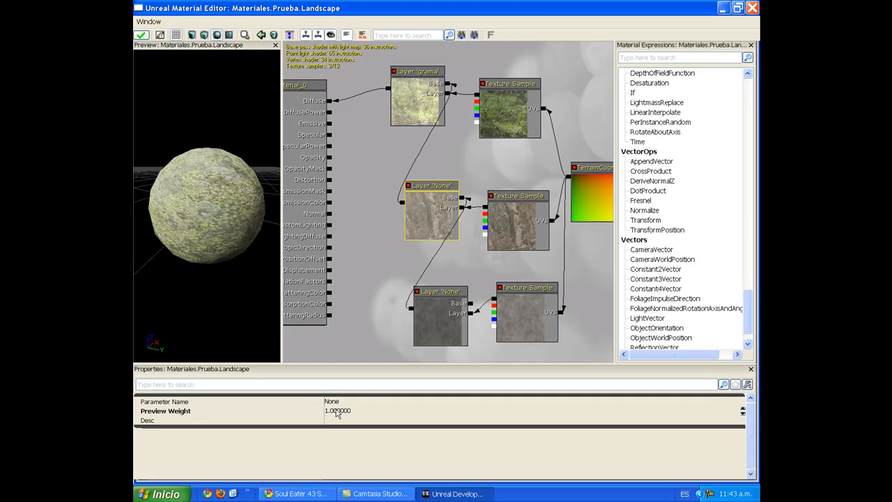
left_click(335, 403)
type("marr")
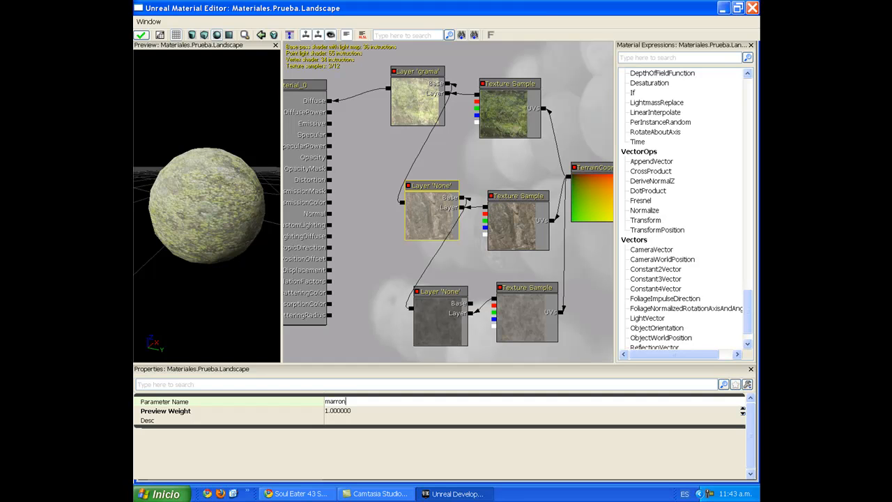
key("Return")
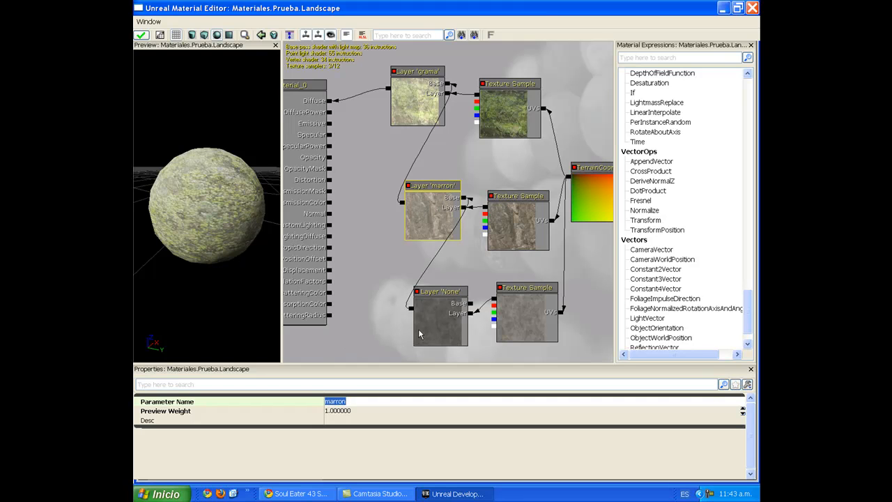
Name the grey texture's layer parameter "gris".
left_click(432, 325)
left_click(330, 402)
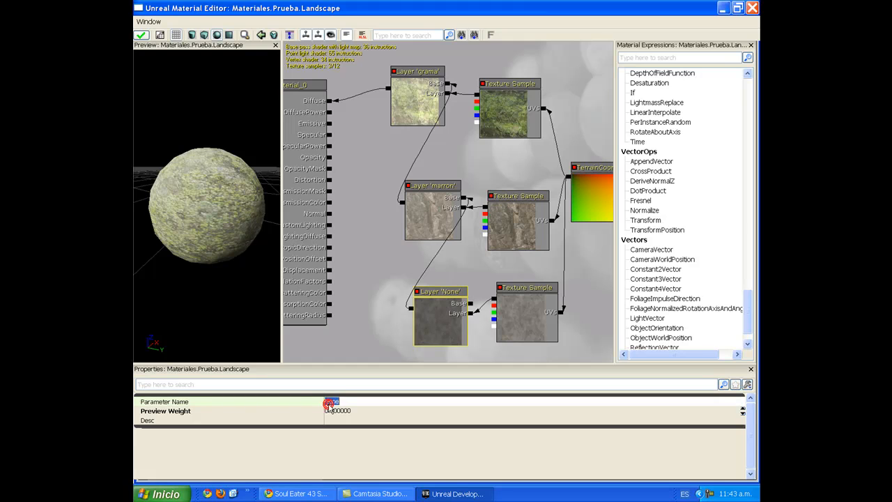
type("gris")
key("Return")
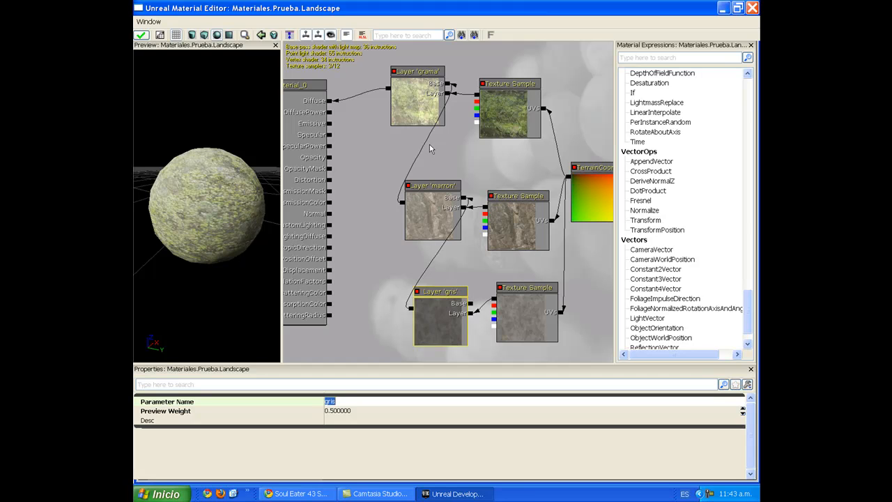
Duplicate the grass Texture Sample and place the unconnected copy below the grey texture's sample node.
left_click_drag(376, 317, 317, 303)
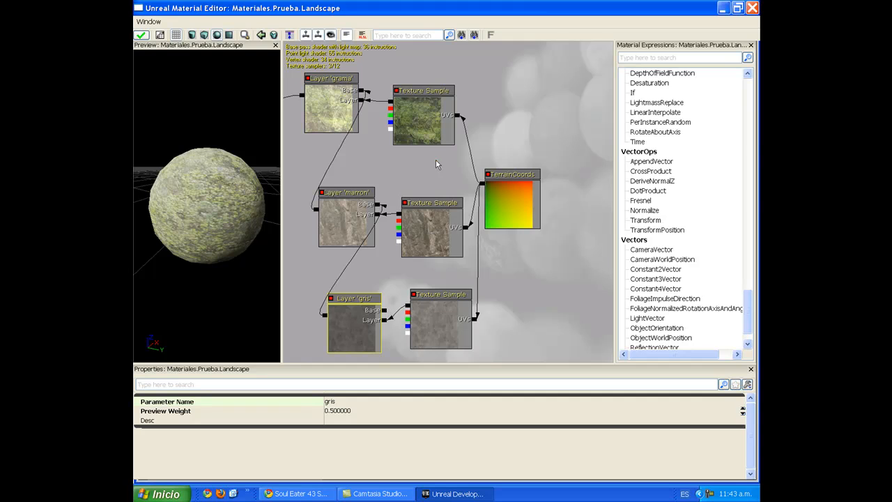
left_click_drag(435, 159, 493, 185)
left_click(476, 141)
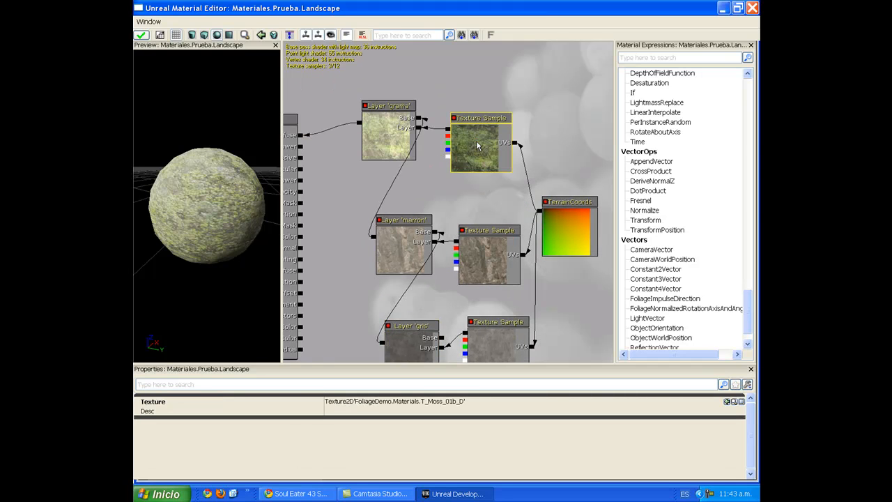
left_click_drag(560, 280, 550, 208)
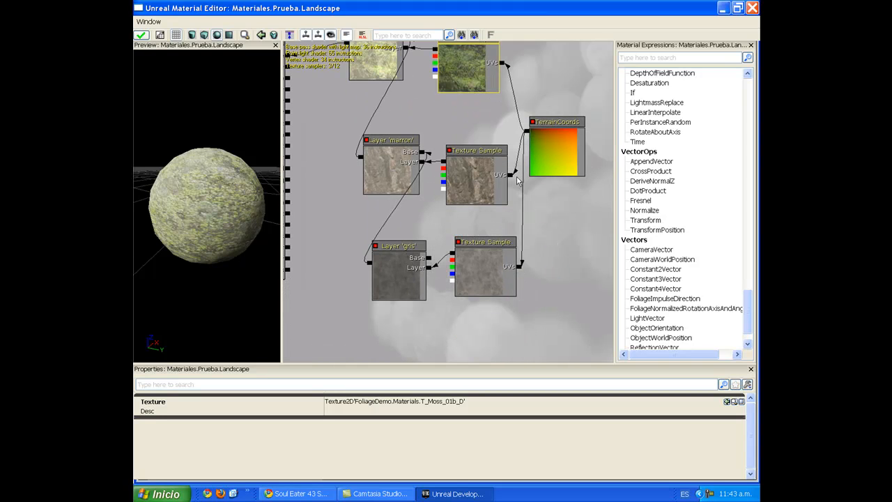
key("ctrl+w")
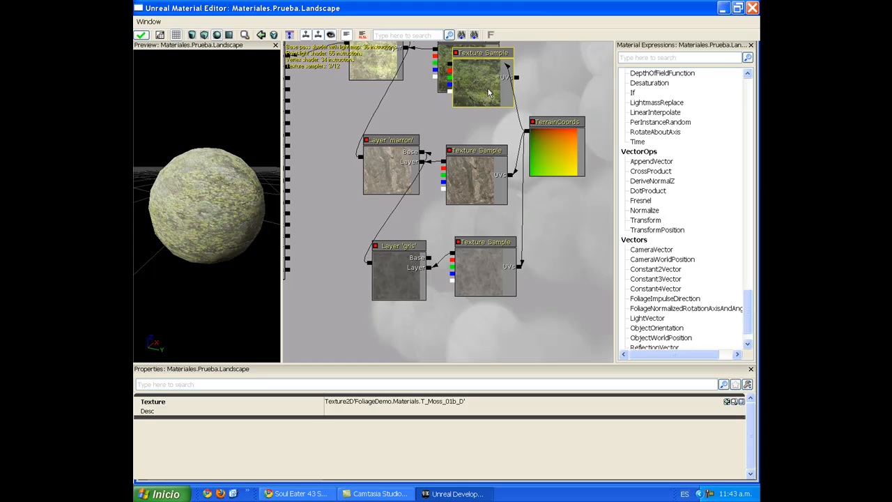
left_click_drag(484, 92, 504, 289)
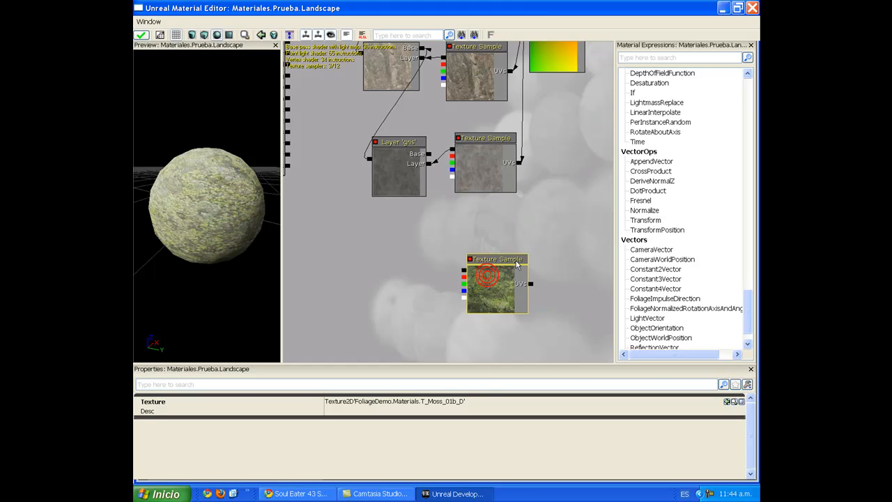
Add an AppendVector node beside the duplicated grass Texture Sample.
right_click(417, 253)
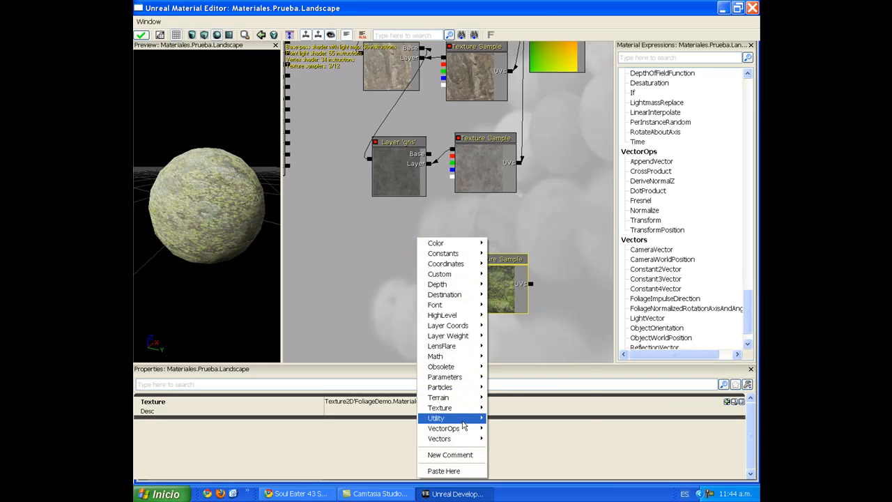
mouse_move(462, 430)
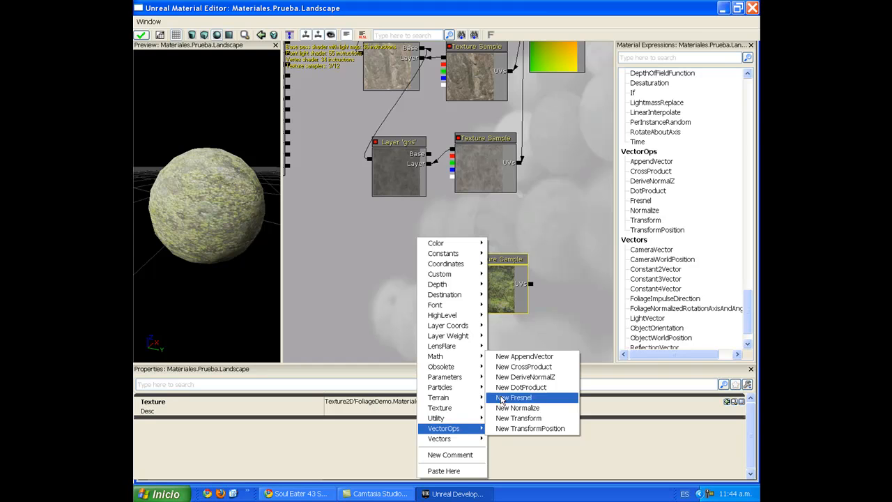
left_click(531, 352)
right_click(374, 237)
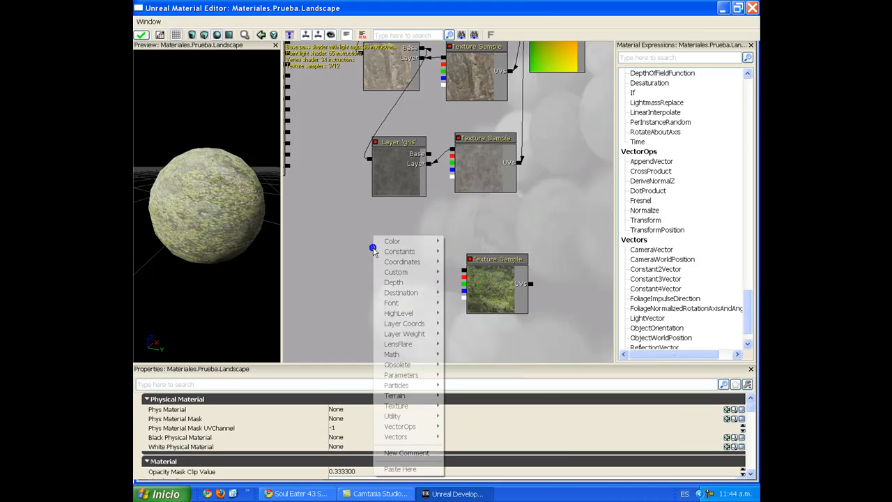
mouse_move(431, 427)
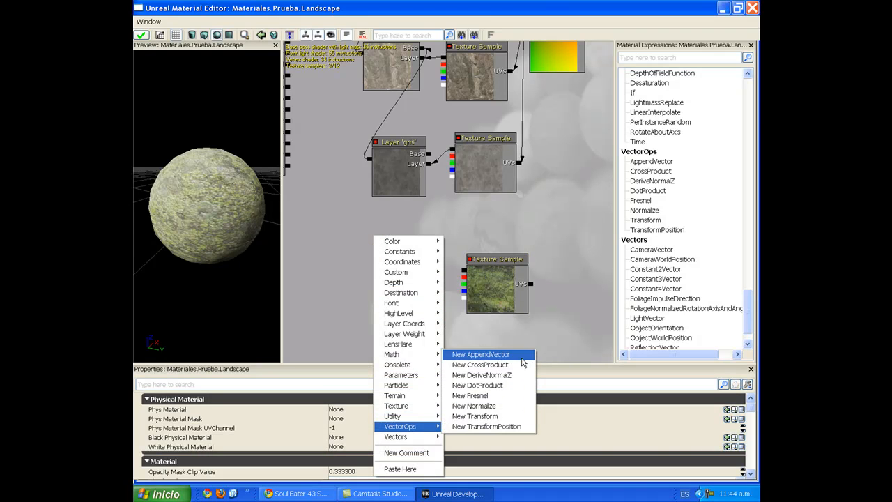
left_click(522, 356)
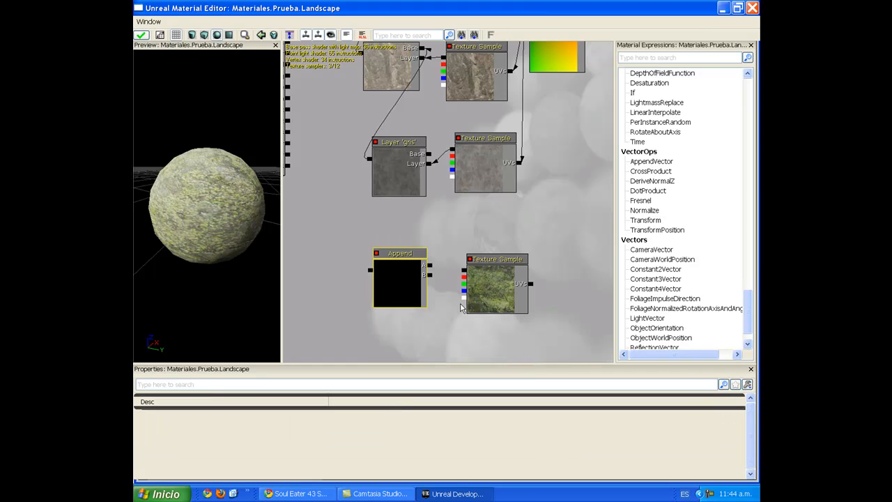
Connect the duplicated grass texture's blue channel to the Append node's A input and its alpha channel to B.
left_click_drag(463, 290, 433, 272)
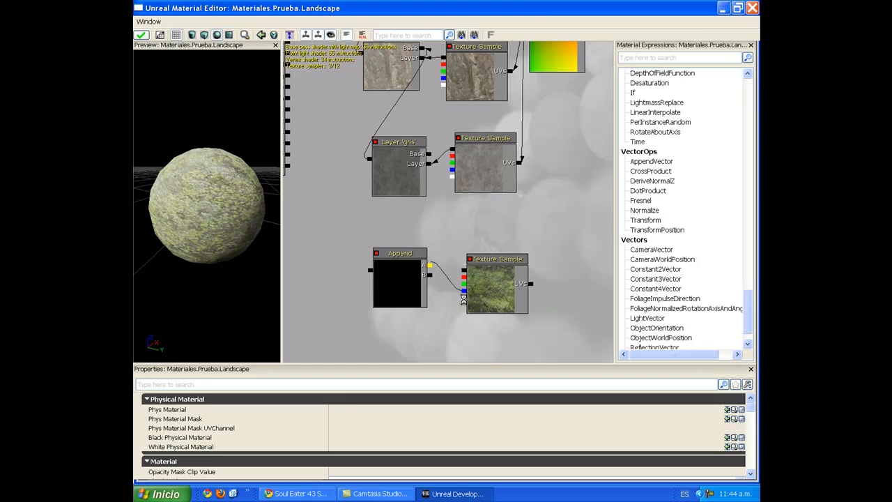
left_click_drag(464, 301, 429, 275)
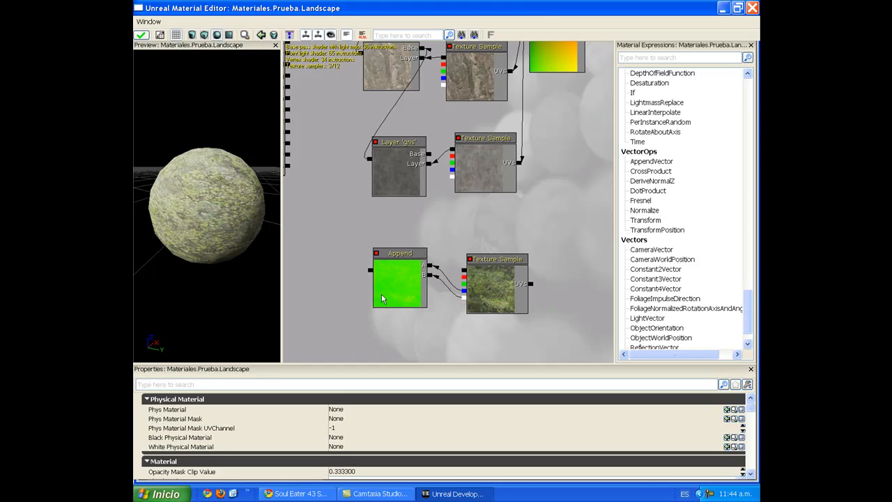
left_click(400, 270)
mouse_move(401, 270)
left_mouse_down()
mouse_move(412, 283)
mouse_move(409, 273)
left_mouse_up()
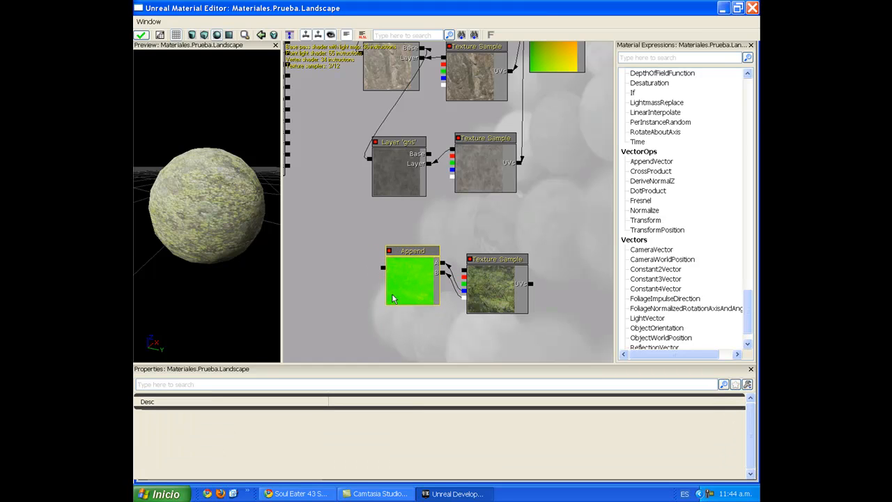
Add a DeriveNormalZ node beside the Append node and feed the Append output into its InXY input.
left_click_drag(418, 305, 434, 271)
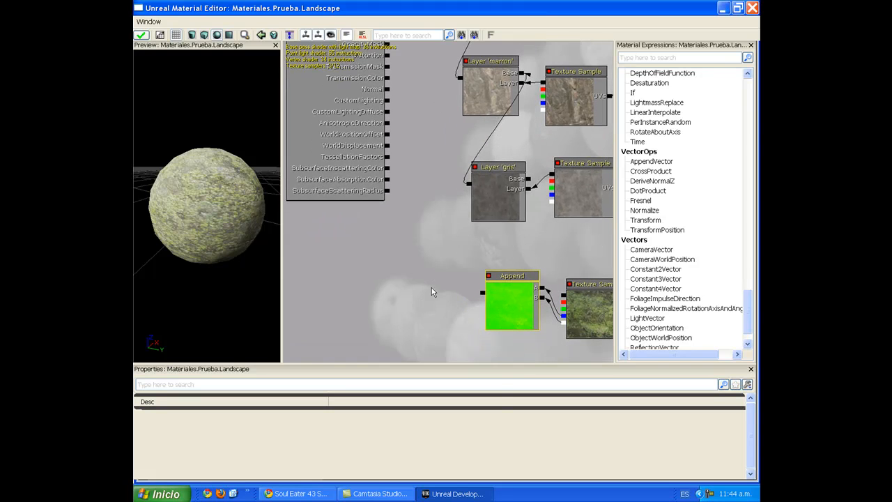
right_click(430, 278)
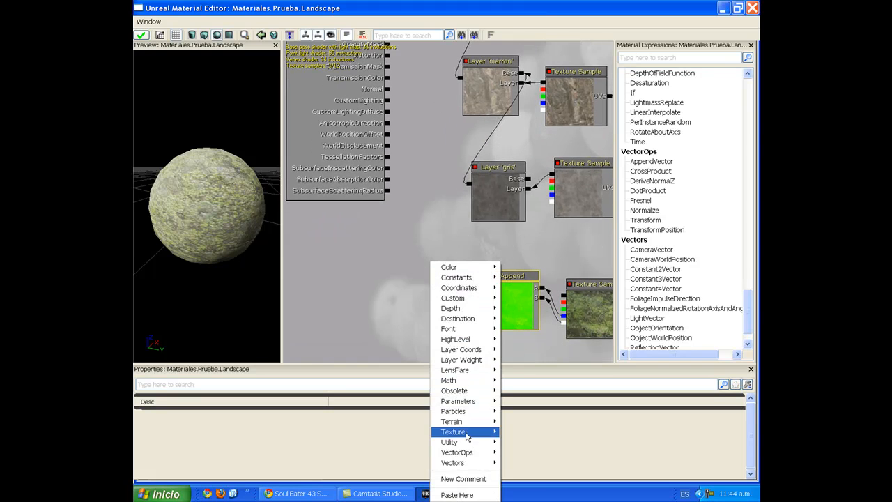
mouse_move(460, 452)
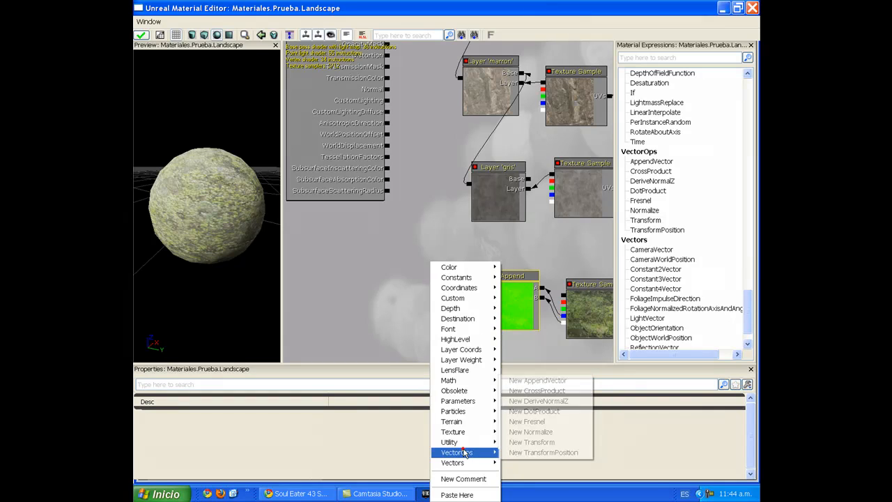
left_click(534, 411)
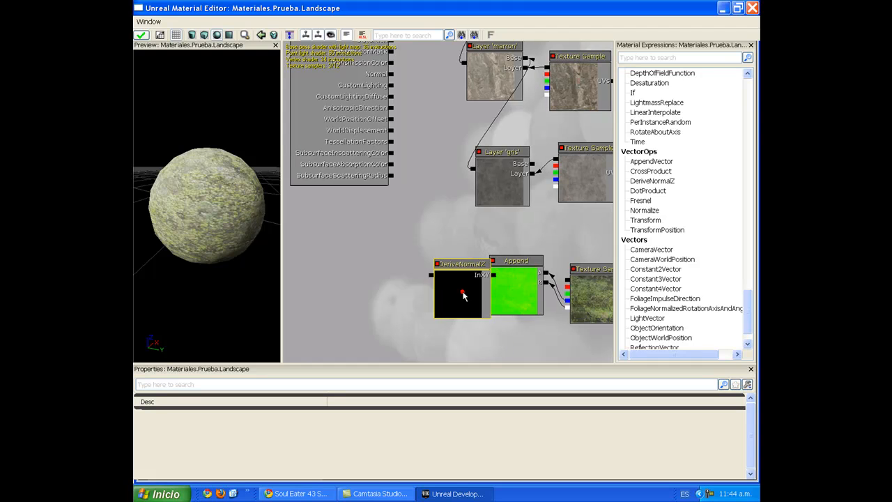
left_click_drag(462, 296, 486, 279)
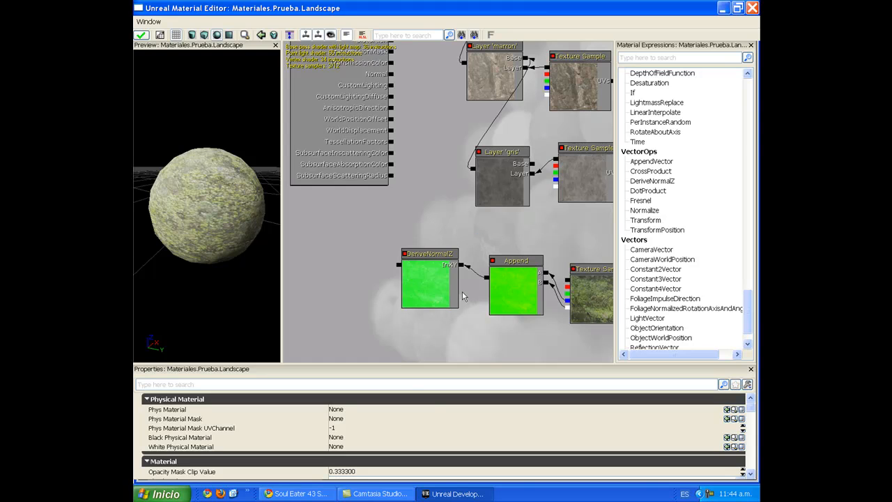
Add a vector Transform node beside the DeriveNormalZ node and connect the DeriveNormalZ output to its input.
right_click(367, 260)
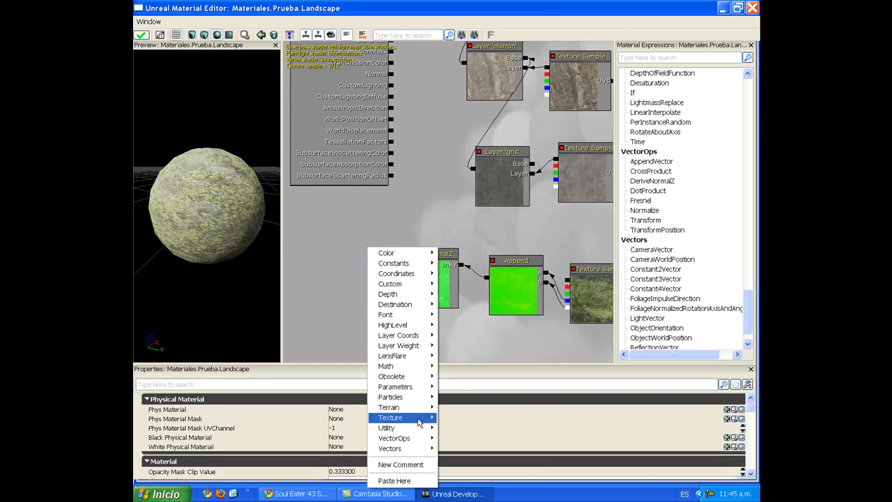
mouse_move(417, 437)
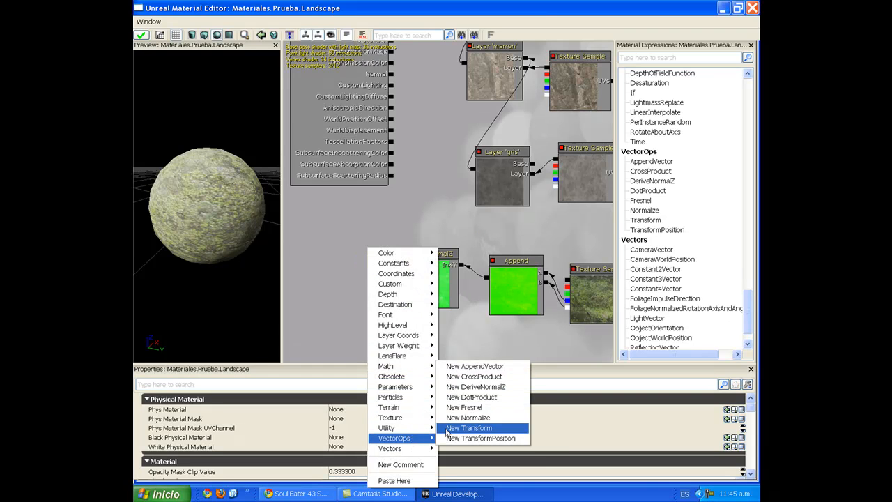
left_click(447, 428)
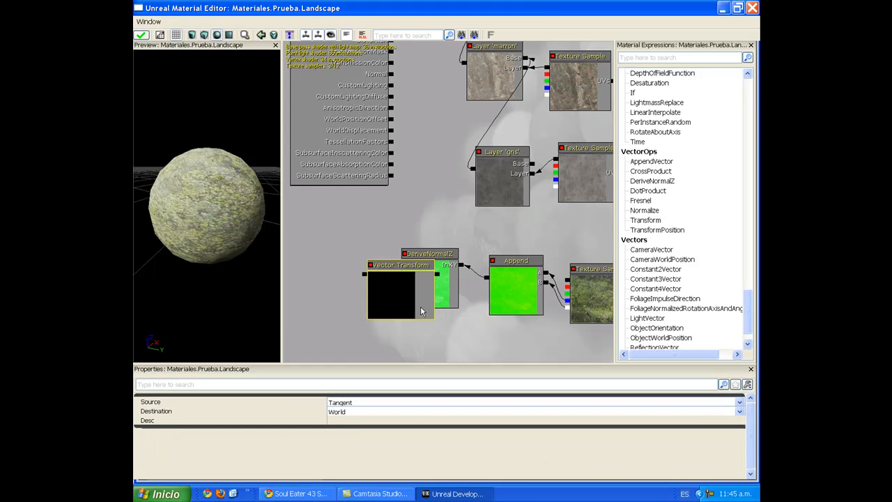
left_click_drag(407, 313, 437, 362, "ctrl")
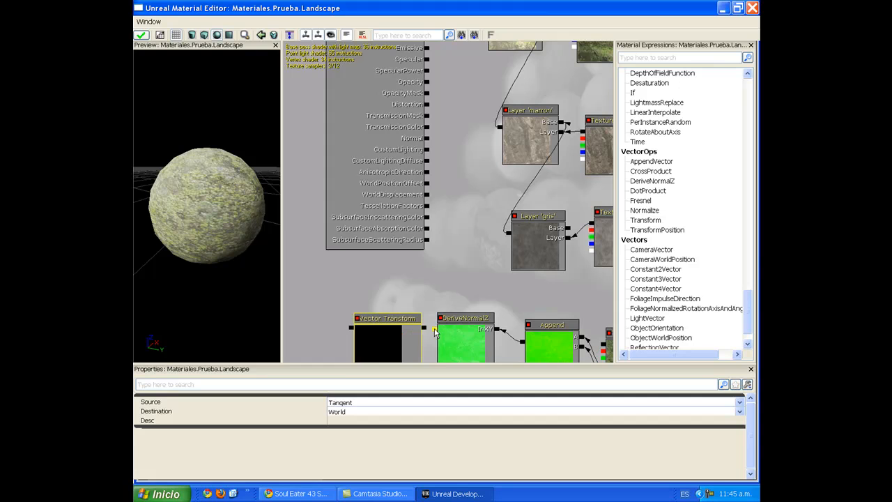
left_click_drag(435, 328, 423, 328)
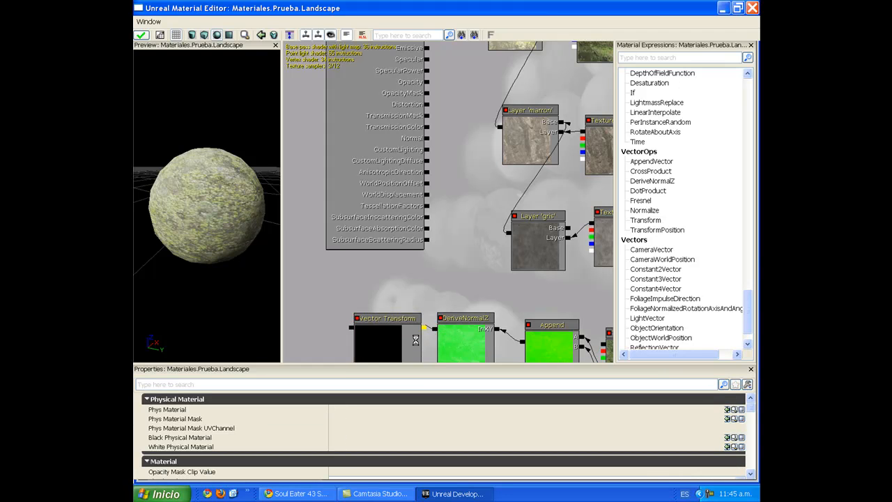
Connect the Vector Transform output to the material's Normal input and inspect the preview sphere.
left_click_drag(346, 334, 426, 138)
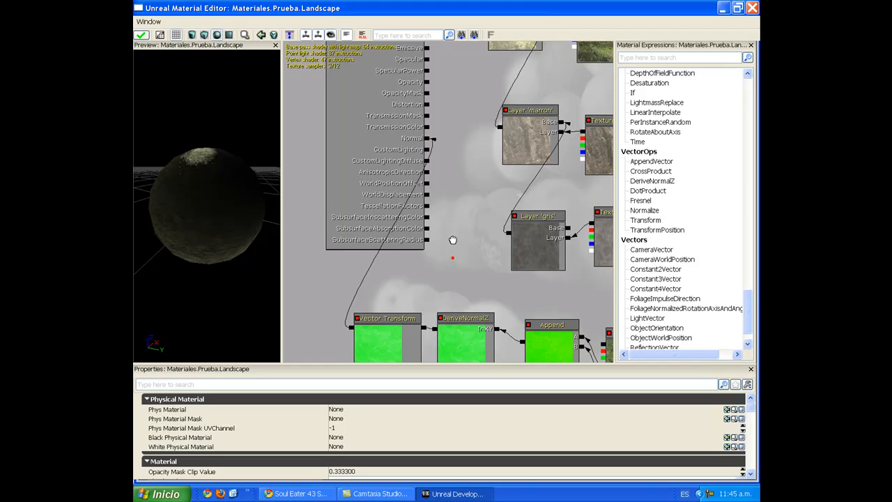
left_click_drag(452, 251, 455, 215)
left_click_drag(184, 147, 212, 238)
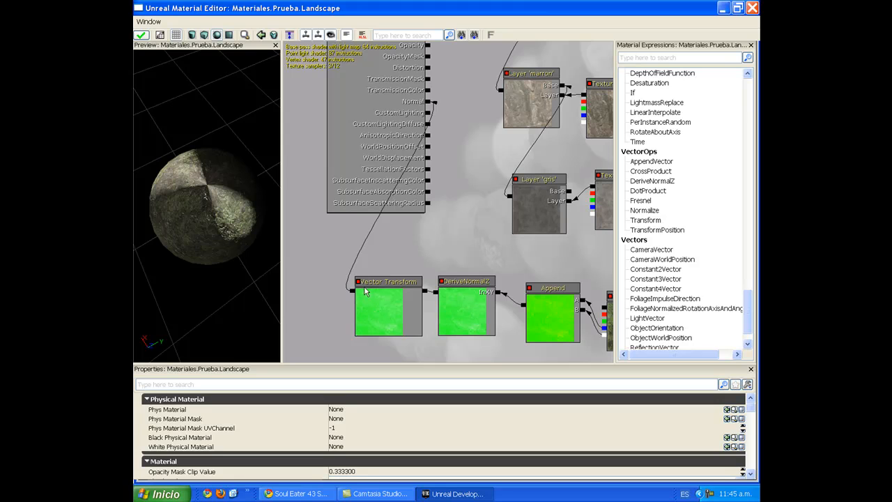
Set the Vector Transform node's Source to Local and inspect the relief on the preview sphere.
left_click(358, 301)
left_click(337, 411)
left_click(339, 421)
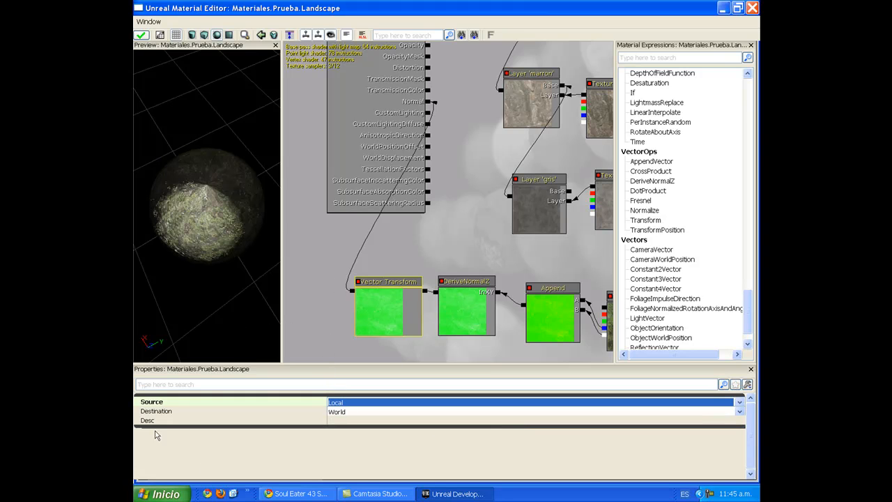
left_click_drag(209, 272, 197, 293)
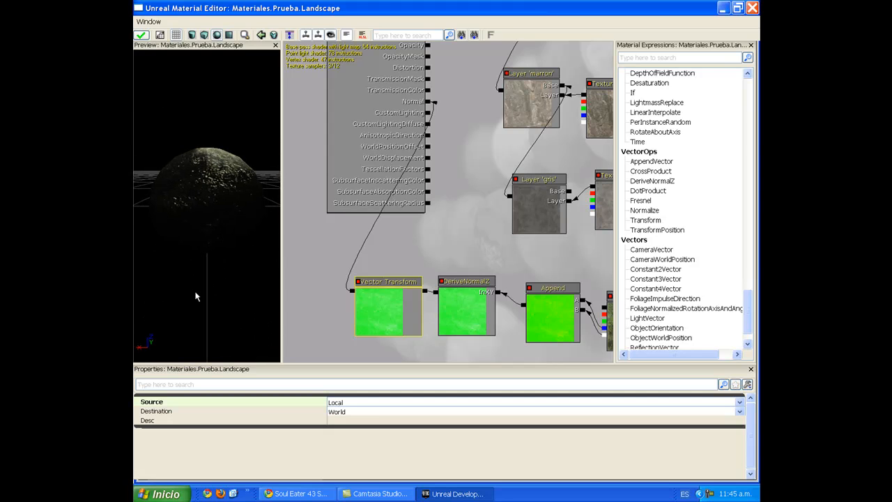
left_click_drag(333, 260, 341, 236)
left_click_drag(284, 252, 315, 257)
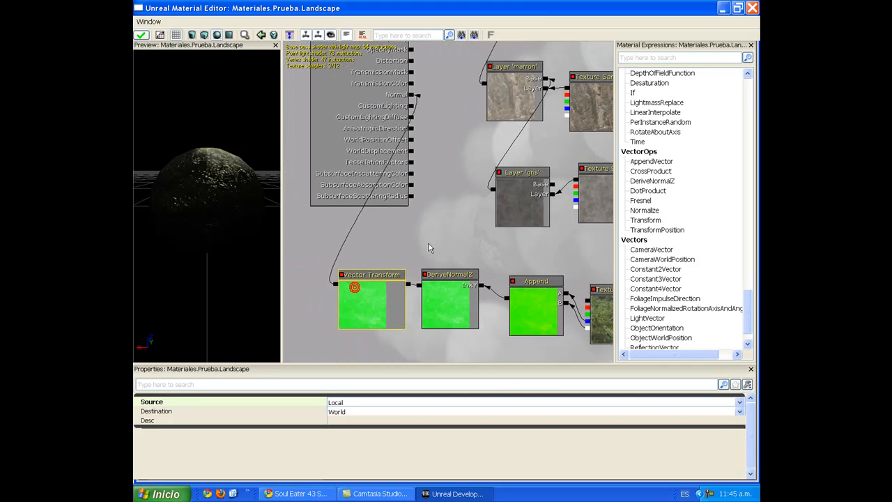
left_click_drag(438, 229, 443, 229)
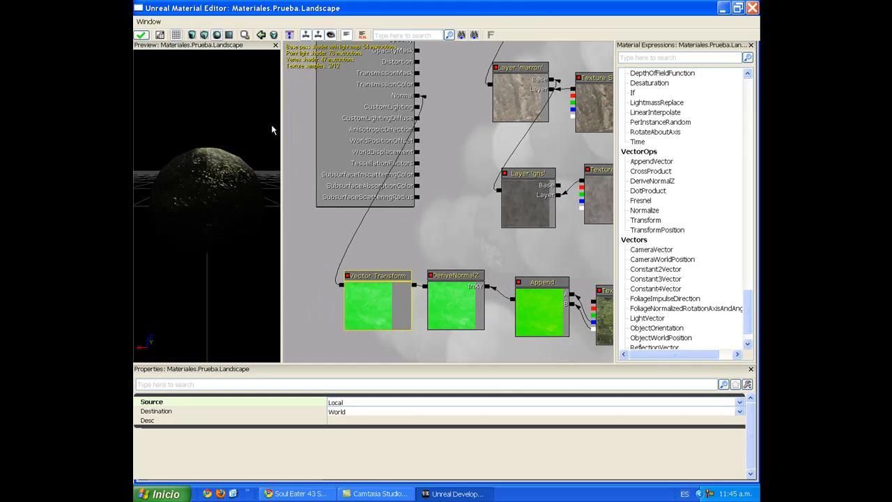
left_click_drag(230, 177, 216, 207)
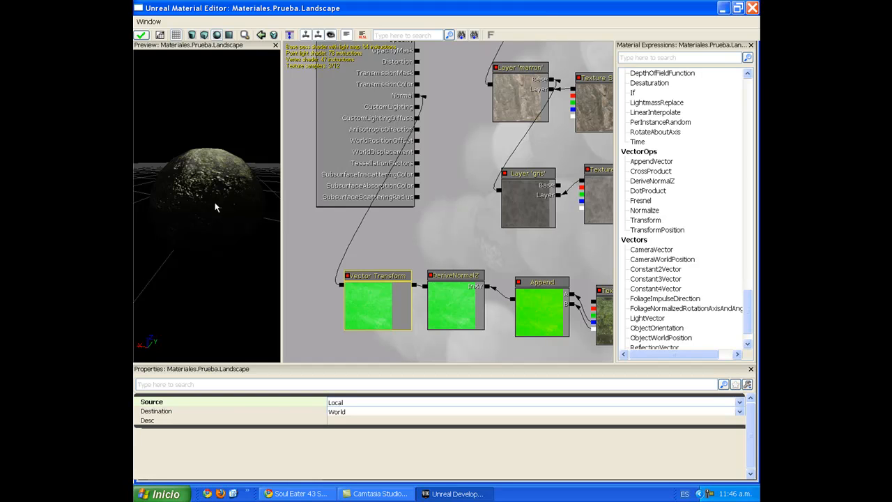
Close the material editor, applying the changes to the original Landscape material.
left_click(753, 8)
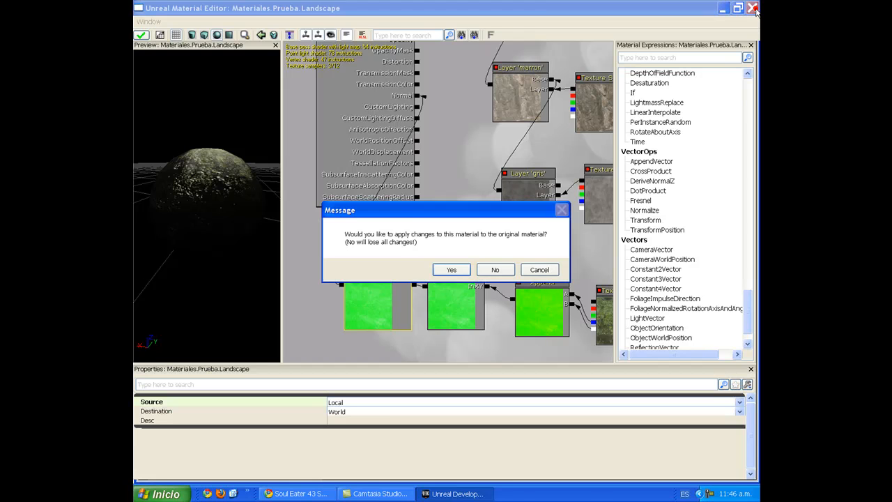
left_click(496, 269)
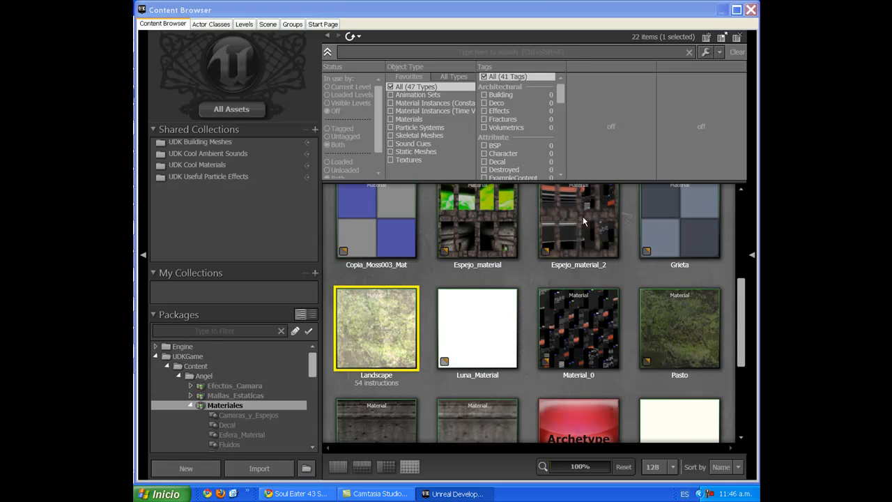
Copy the Landscape material's full name to the clipboard from the Materiales package.
left_click(360, 361)
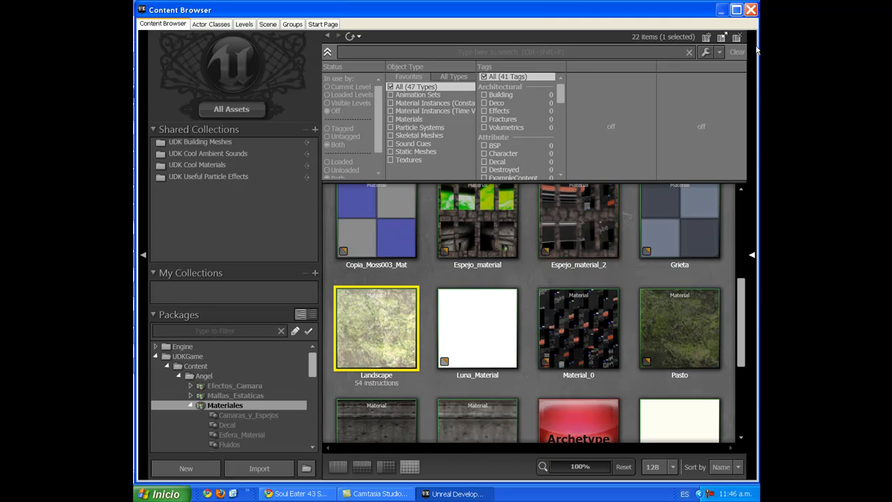
right_click(367, 315)
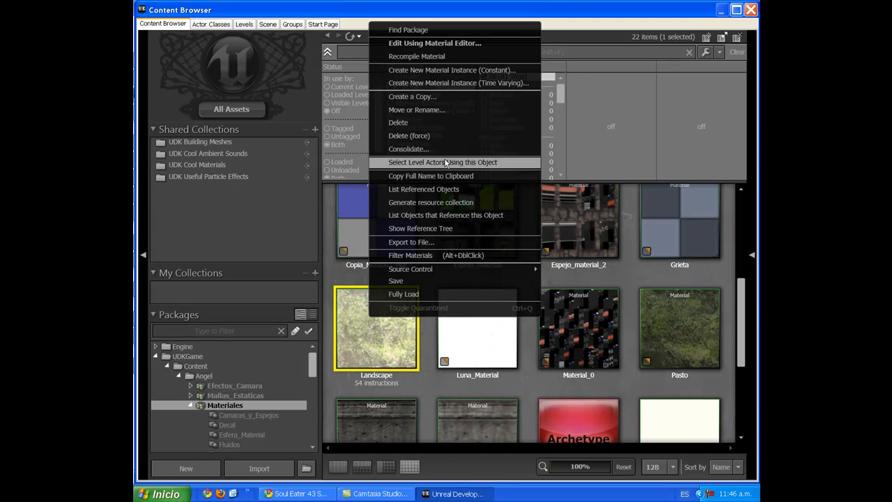
left_click(422, 177)
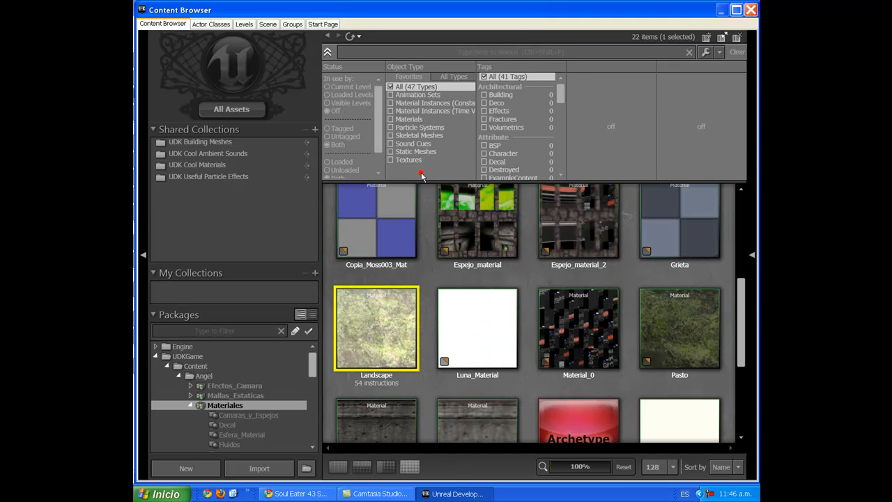
Assign the copied Landscape material as the Landscape Material in the landscape's properties.
left_click(750, 10)
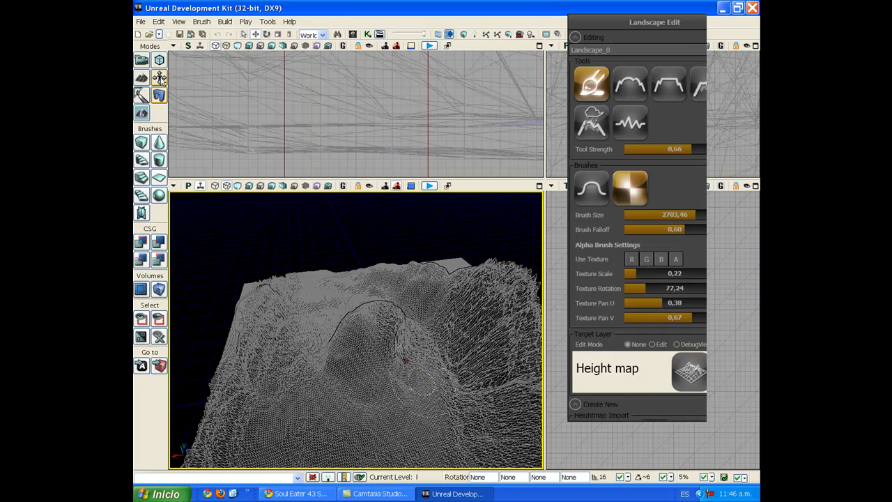
left_click(142, 61)
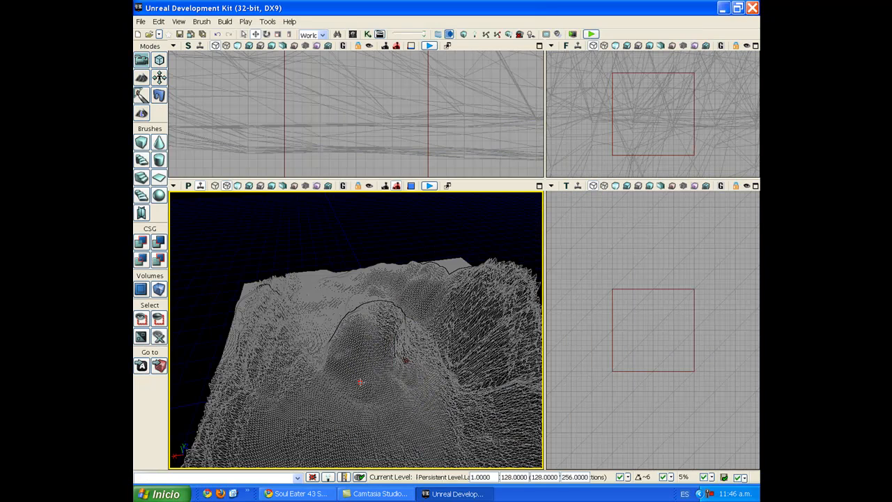
key("F4")
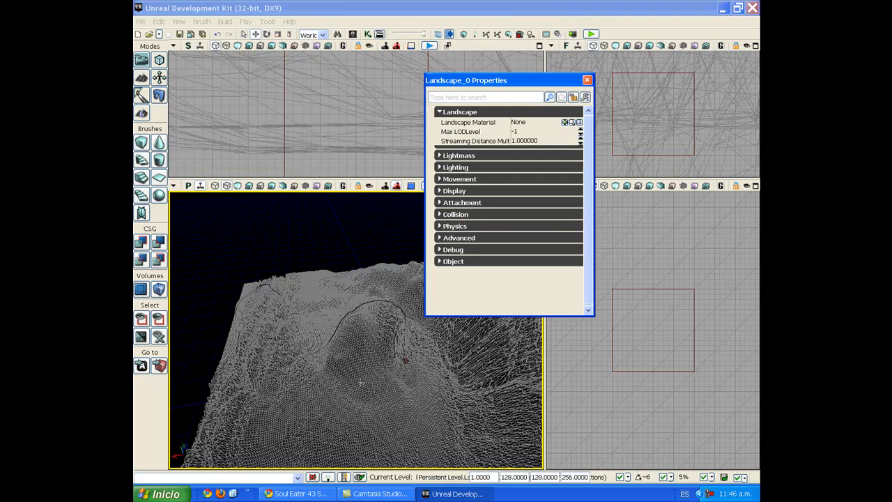
double_click(528, 123)
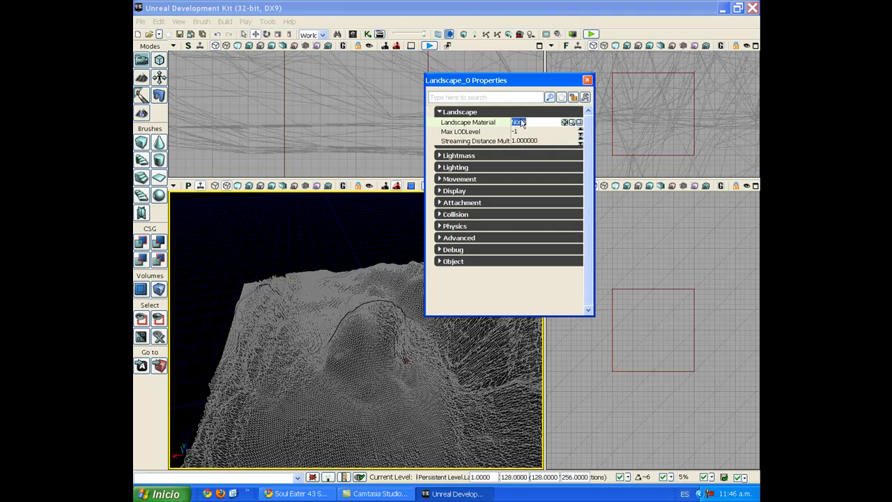
right_click(520, 120)
left_click(537, 162)
left_click_drag(520, 81, 545, 83)
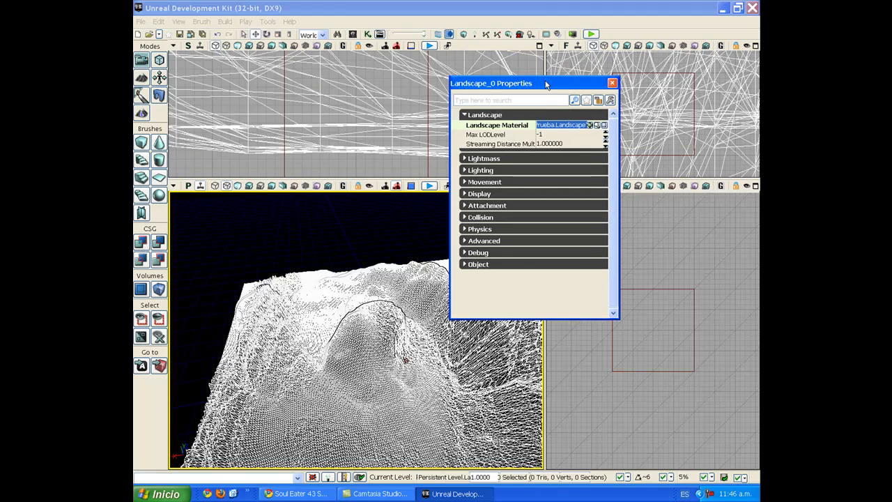
left_click(612, 83)
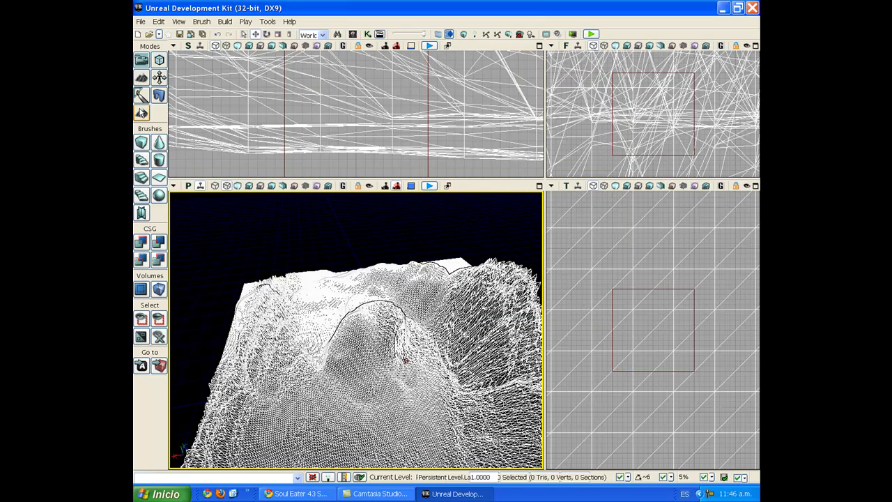
Switch the perspective viewport from wireframe to Unlit shading.
left_click_drag(306, 346, 306, 347)
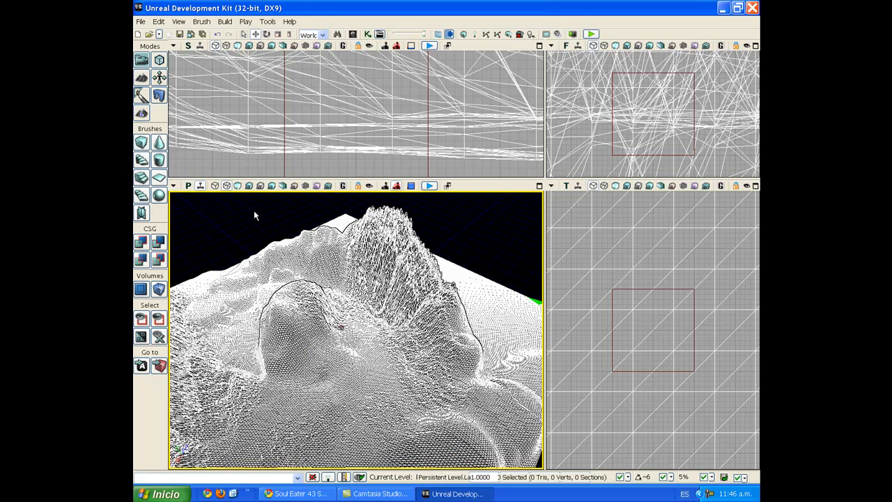
left_click(239, 186)
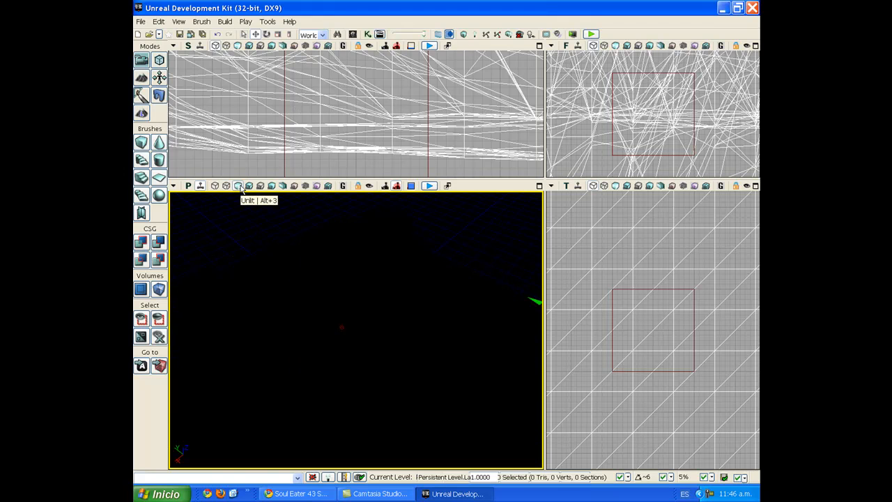
left_click_drag(331, 306, 332, 307)
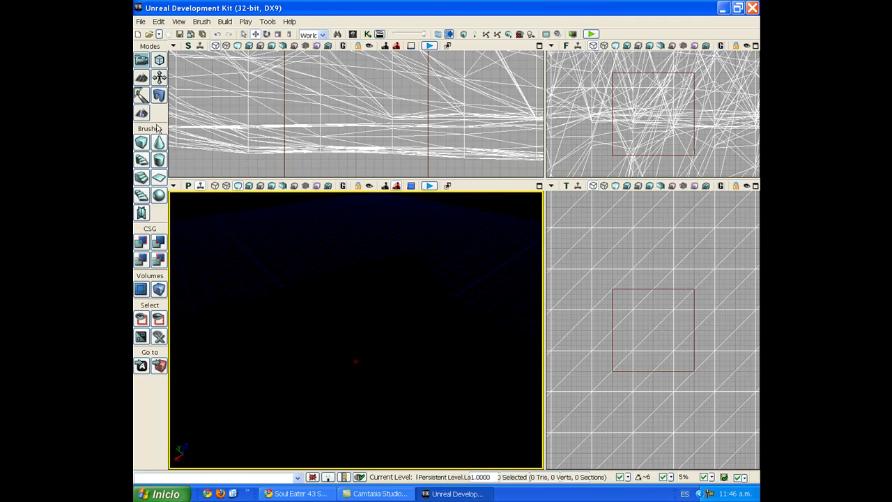
Put the landscape's target layers into Edit mode and add a layer named grama.
left_click(142, 113)
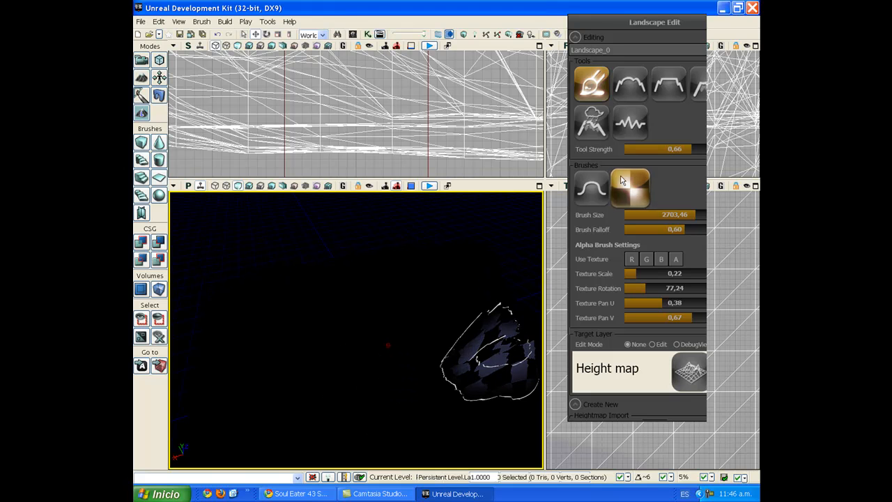
left_click(678, 178)
scroll(678, 178, "down", 5)
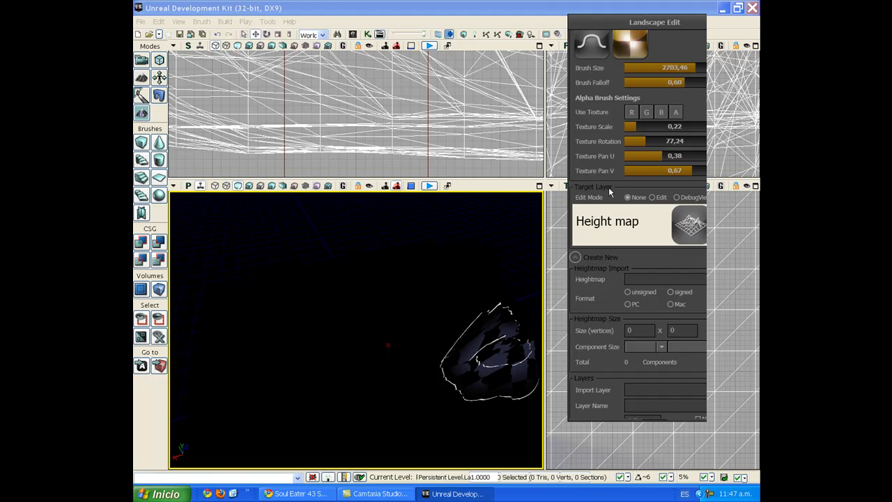
left_click(653, 198)
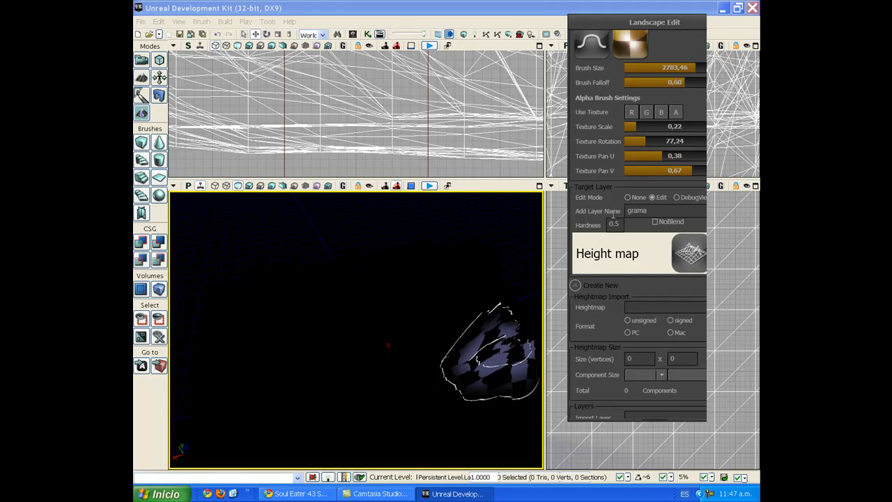
key("Return")
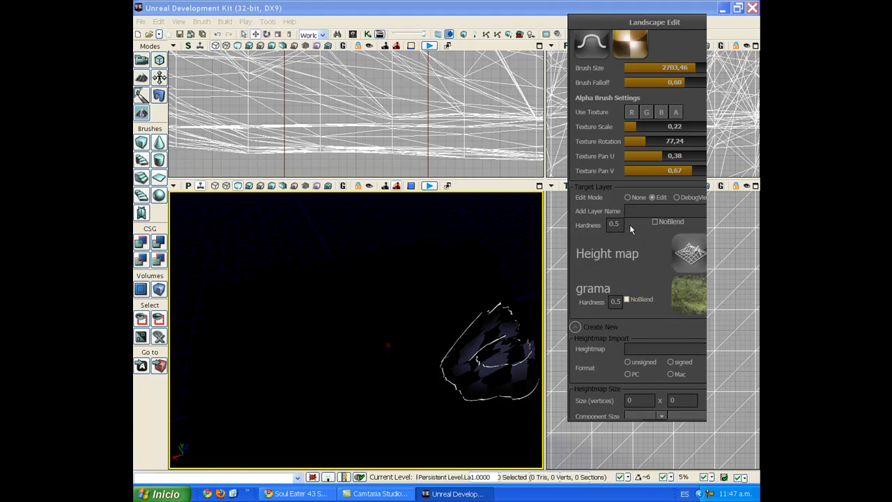
Add two more landscape target layers named marron and gris.
left_click(655, 211)
type("mat")
type("ron")
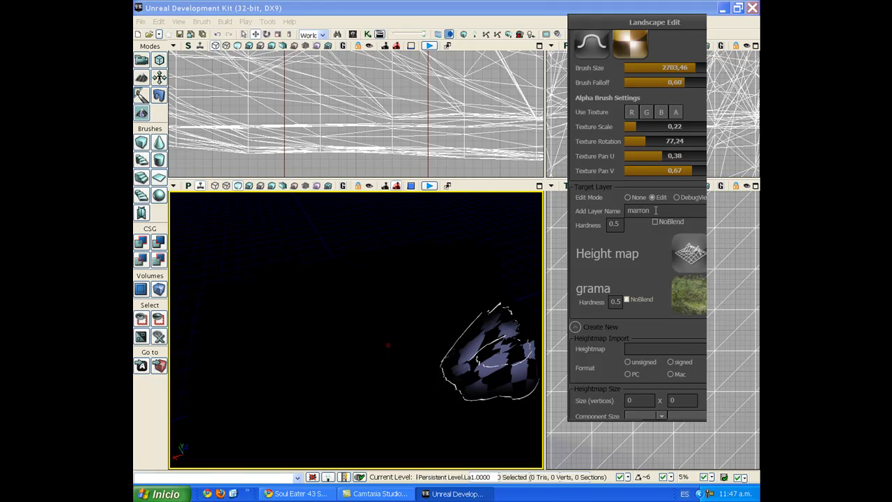
key("Return")
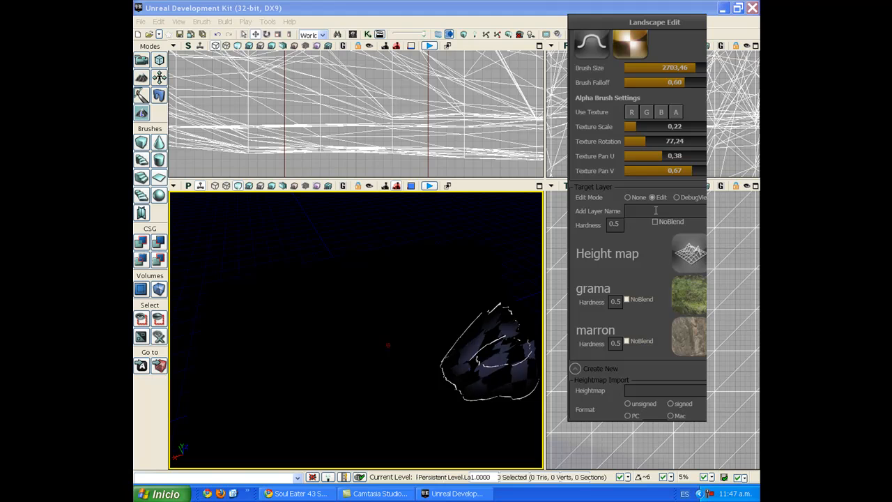
type("gris")
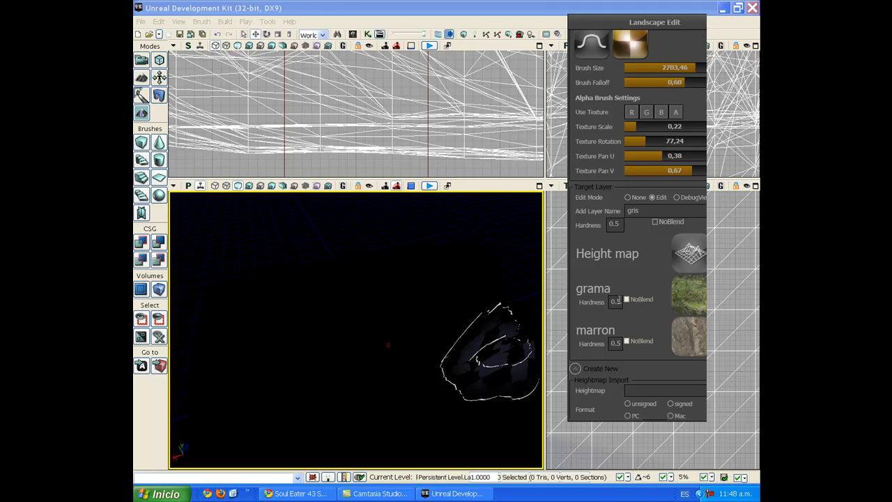
key("Return")
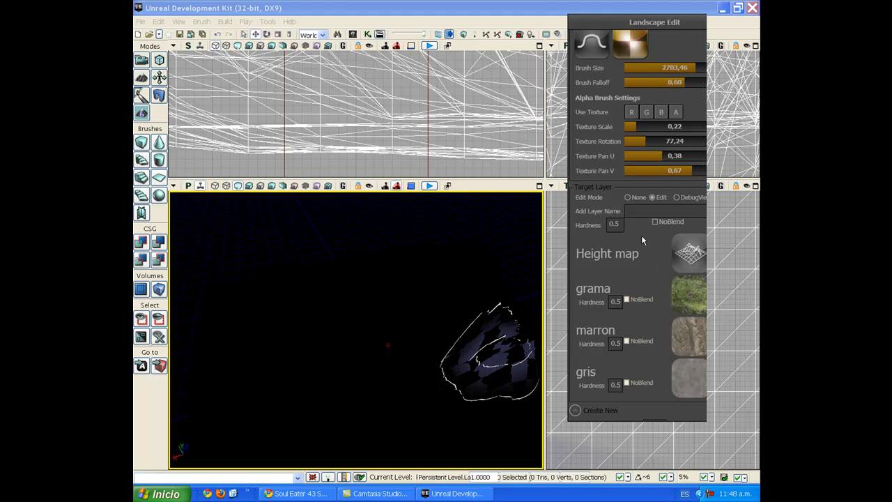
Set the target layer Edit Mode to None and choose the grama layer with the circular brush for painting.
left_click(628, 198)
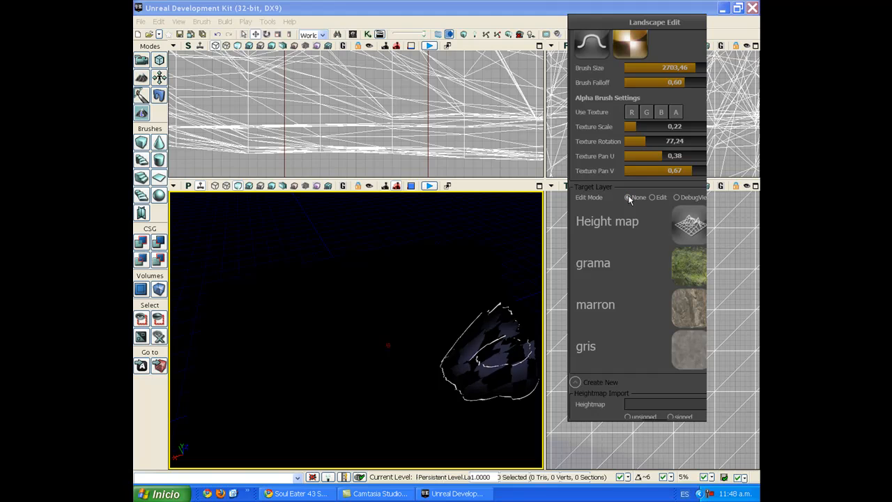
left_click(597, 263)
left_click(597, 232)
left_click(603, 223)
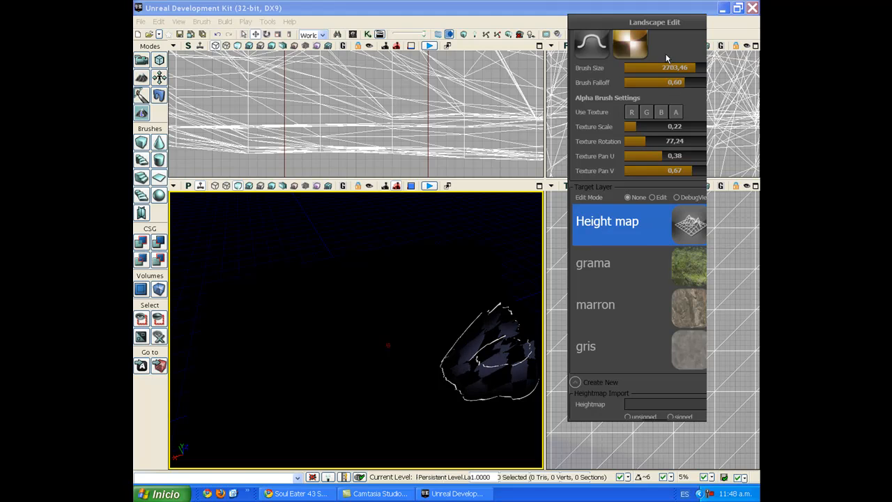
scroll(665, 55, "up", 3)
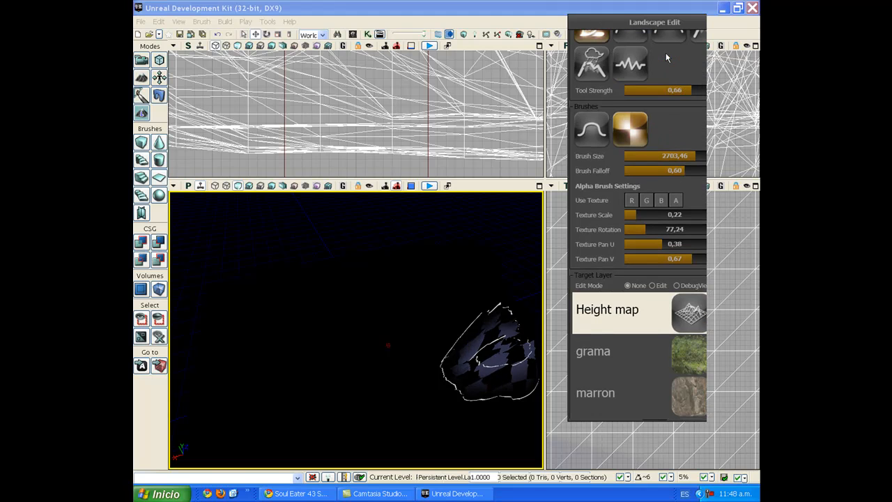
left_click(614, 357)
scroll(592, 229, "up", 3)
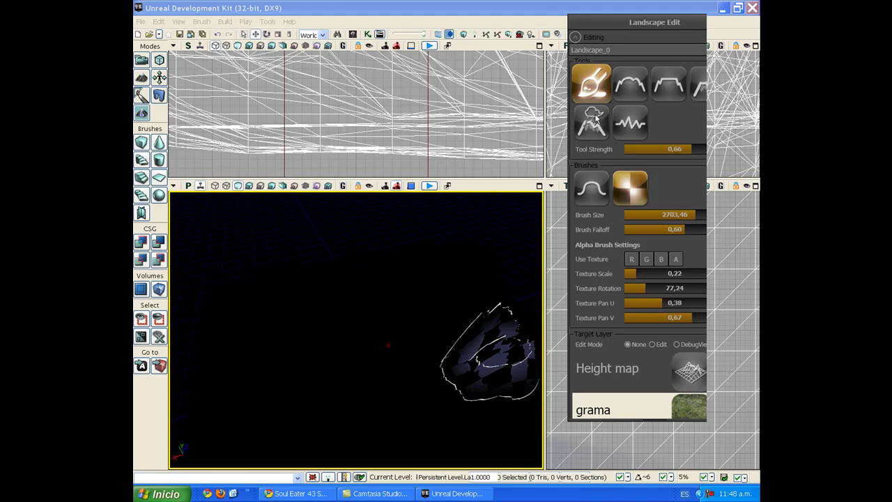
left_click(594, 188)
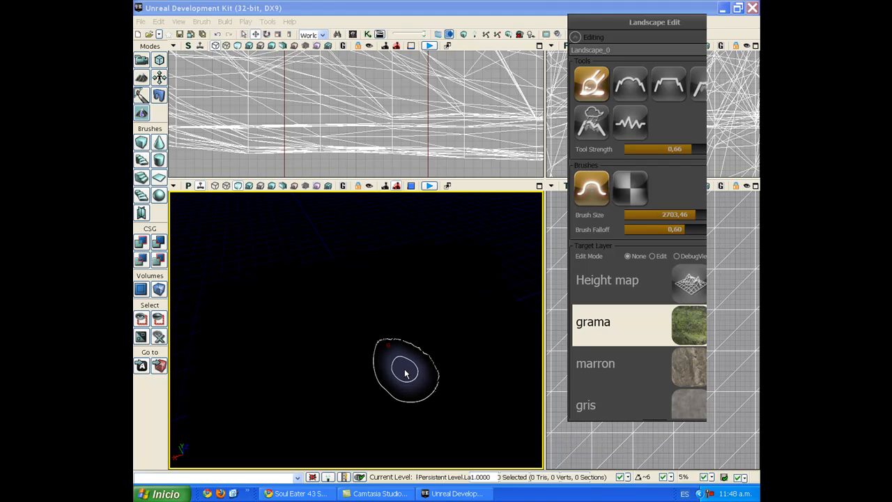
Paint the grama layer over the entire landscape, including its edges and corners.
left_click(349, 352)
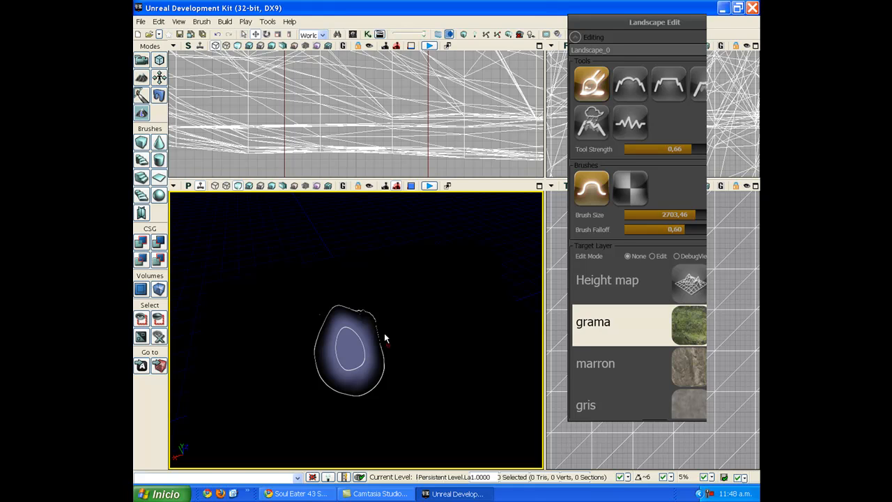
left_click(384, 333, "ctrl")
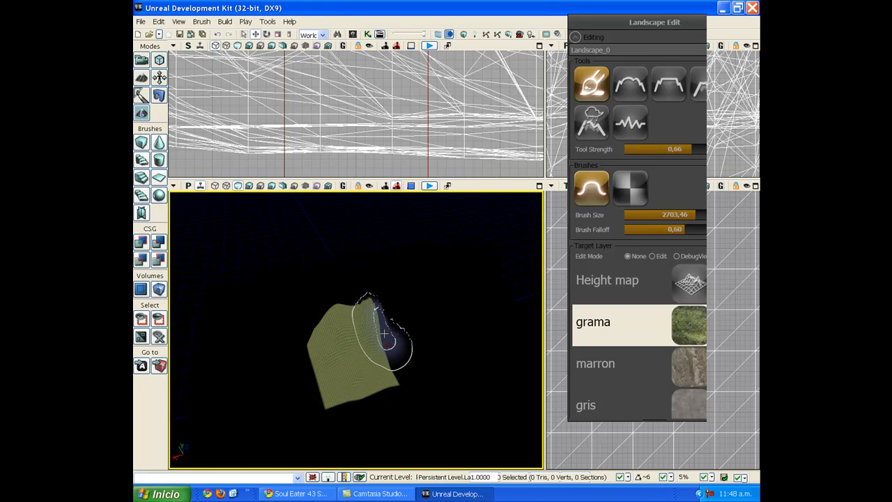
mouse_move(408, 344)
left_mouse_down("ctrl")
mouse_move(394, 361)
mouse_move(453, 288)
mouse_move(517, 265)
mouse_move(453, 279)
mouse_move(354, 273)
mouse_move(374, 279)
left_mouse_up("ctrl")
mouse_move(369, 328)
left_mouse_down("ctrl")
mouse_move(267, 265)
mouse_move(281, 294)
mouse_move(291, 281)
mouse_move(203, 290)
left_mouse_up("ctrl")
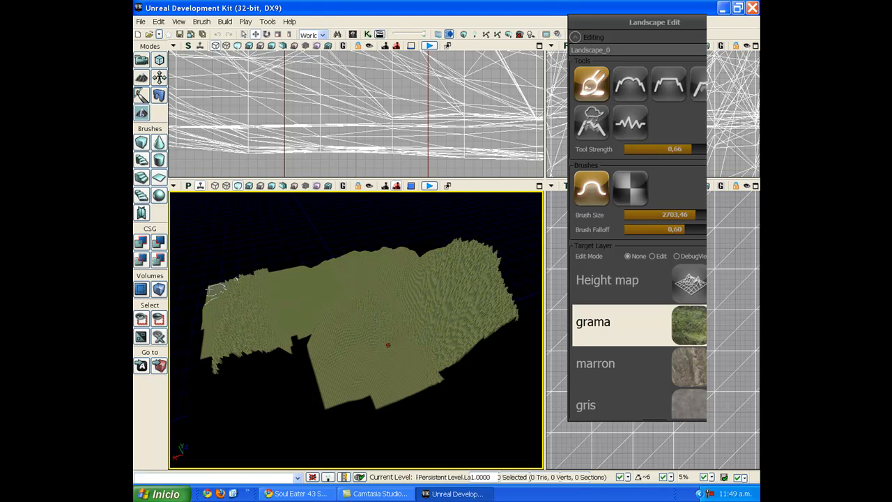
mouse_move(328, 301)
left_mouse_down("ctrl")
mouse_move(219, 418)
mouse_move(239, 358)
mouse_move(379, 397)
mouse_move(492, 385)
mouse_move(356, 388)
mouse_move(424, 339)
mouse_move(409, 298)
left_mouse_up("ctrl")
mouse_move(387, 425)
left_mouse_down("ctrl")
mouse_move(340, 304)
mouse_move(414, 352)
mouse_move(432, 344)
left_mouse_up("ctrl")
right_click_drag(432, 344, 314, 453)
mouse_move(314, 449)
left_mouse_down("ctrl")
mouse_move(418, 344)
mouse_move(259, 408)
mouse_move(318, 389)
mouse_move(417, 393)
mouse_move(269, 442)
mouse_move(487, 368)
mouse_move(379, 318)
mouse_move(276, 223)
mouse_move(255, 376)
mouse_move(239, 408)
mouse_move(388, 448)
mouse_move(448, 399)
left_mouse_up("ctrl")
mouse_move(448, 400)
right_mouse_down()
mouse_move(478, 355)
mouse_move(464, 339)
mouse_move(388, 334)
mouse_move(308, 358)
mouse_move(279, 342)
mouse_move(309, 355)
mouse_move(299, 362)
mouse_move(309, 364)
right_mouse_up()
mouse_move(347, 376)
left_mouse_down("ctrl")
mouse_move(251, 341)
mouse_move(342, 373)
mouse_move(351, 365)
mouse_move(370, 255)
mouse_move(342, 295)
mouse_move(425, 228)
mouse_move(370, 249)
mouse_move(374, 207)
mouse_move(355, 209)
left_mouse_up("ctrl")
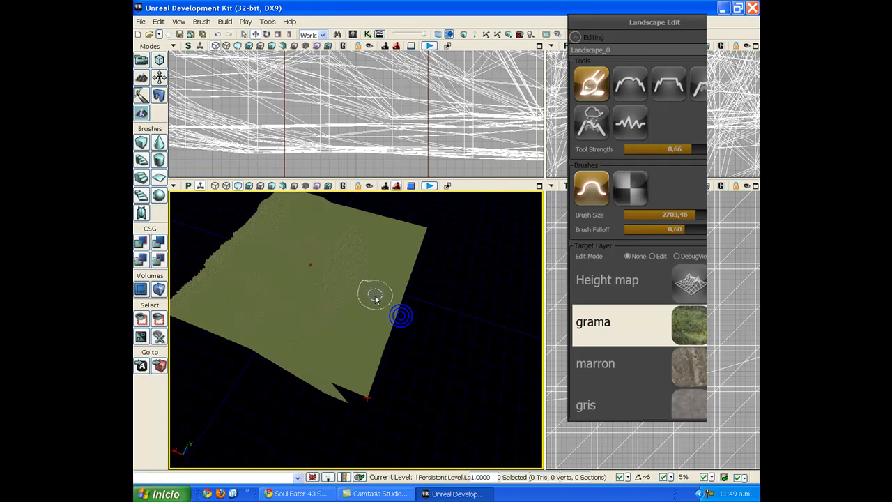
mouse_move(398, 315)
right_mouse_down()
mouse_move(380, 299)
mouse_move(327, 299)
mouse_move(290, 313)
mouse_move(315, 355)
mouse_move(347, 358)
mouse_move(358, 370)
mouse_move(383, 321)
mouse_move(347, 324)
right_mouse_up()
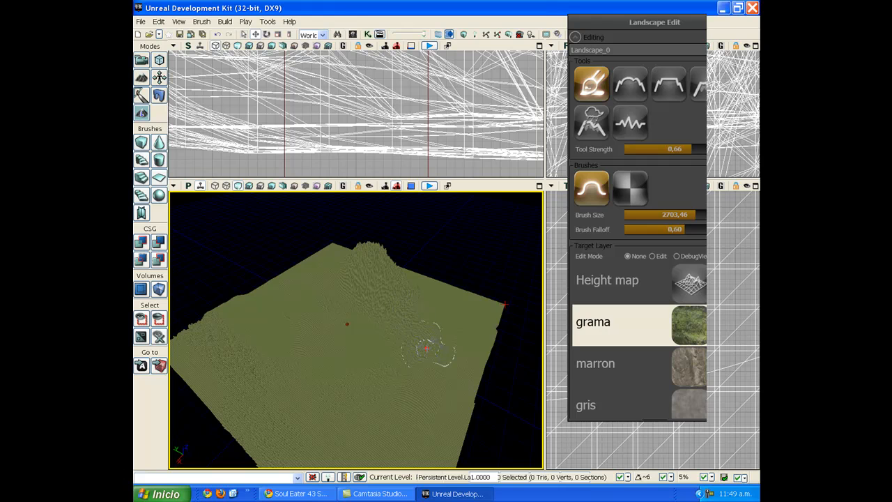
Paint the marron layer over the middle of the landscape, reducing Tool Strength to 0,34 for the surrounding strokes.
left_click(602, 363)
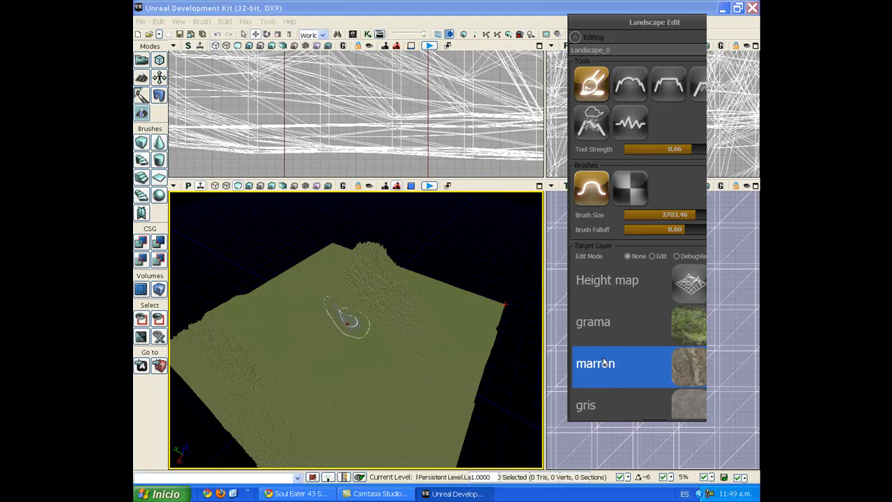
left_click(342, 344)
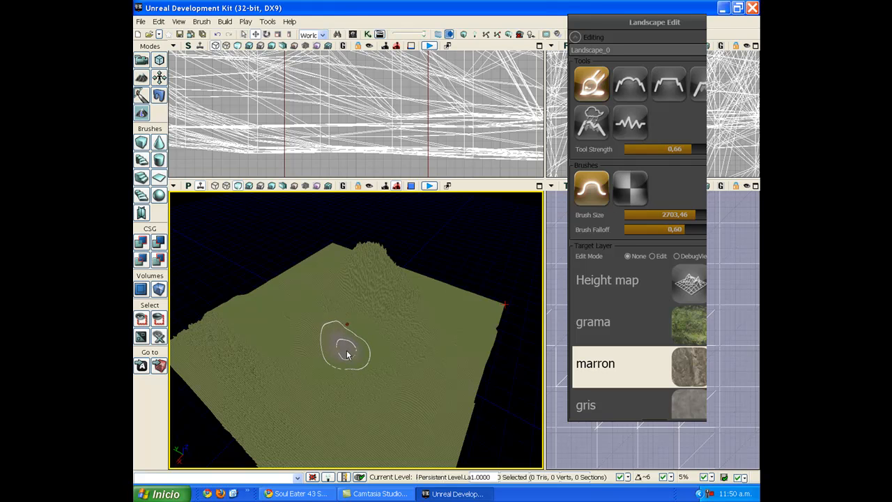
mouse_move(311, 322)
left_mouse_down()
mouse_move(338, 344)
mouse_move(363, 339)
left_mouse_up()
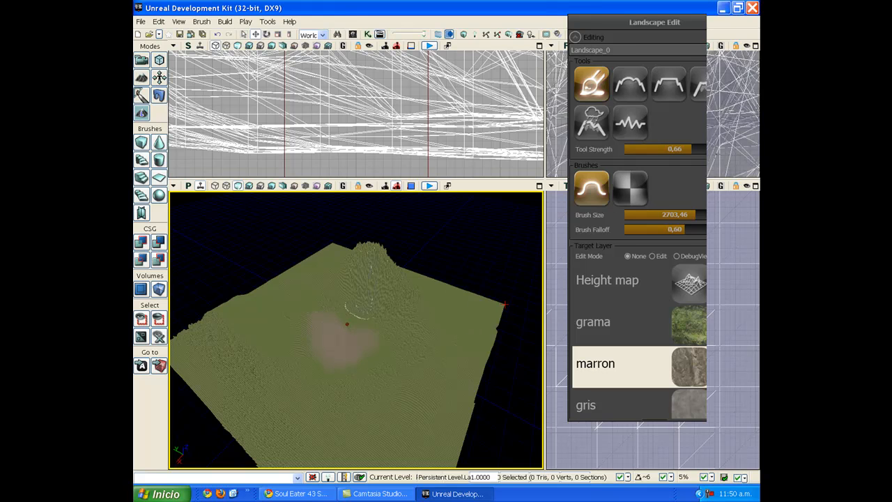
left_click(686, 151)
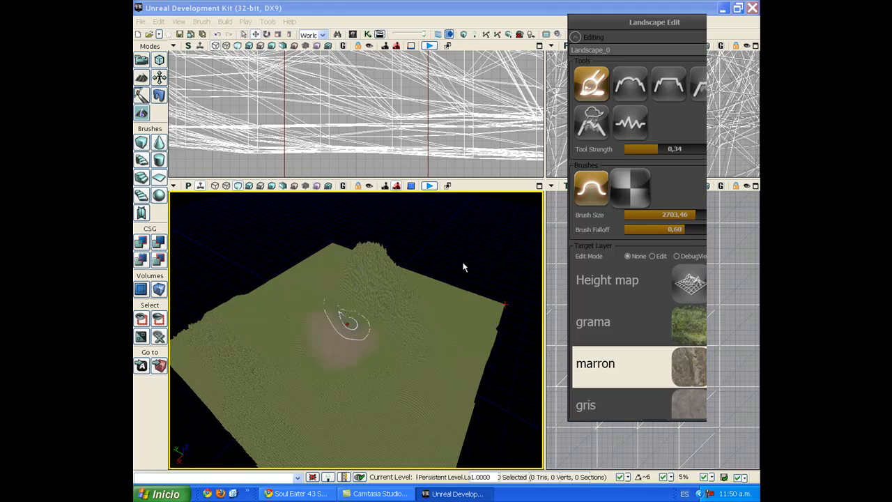
mouse_move(387, 357)
left_mouse_down()
mouse_move(335, 372)
mouse_move(309, 318)
mouse_move(364, 324)
mouse_move(323, 376)
mouse_move(319, 318)
left_mouse_up()
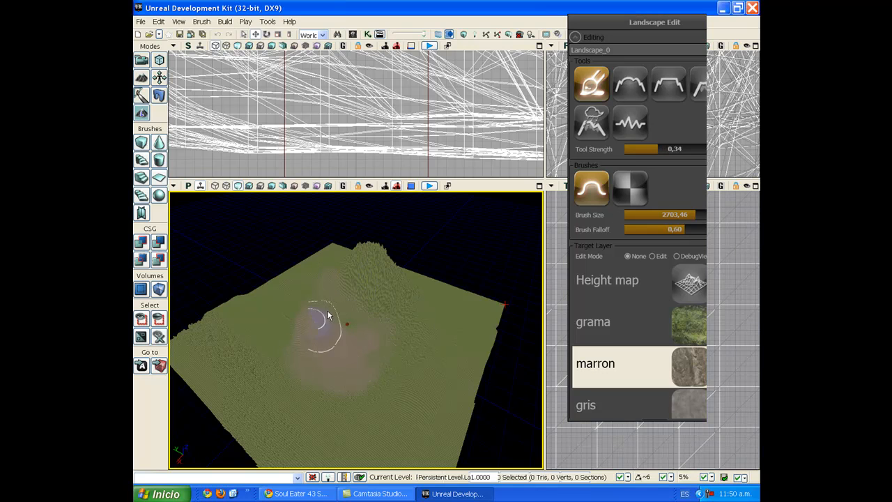
Lower Tool Strength to 0,13 and blend softer marron strokes around the brown patch and the nearby mountain slope.
left_click(650, 148)
left_click(358, 398)
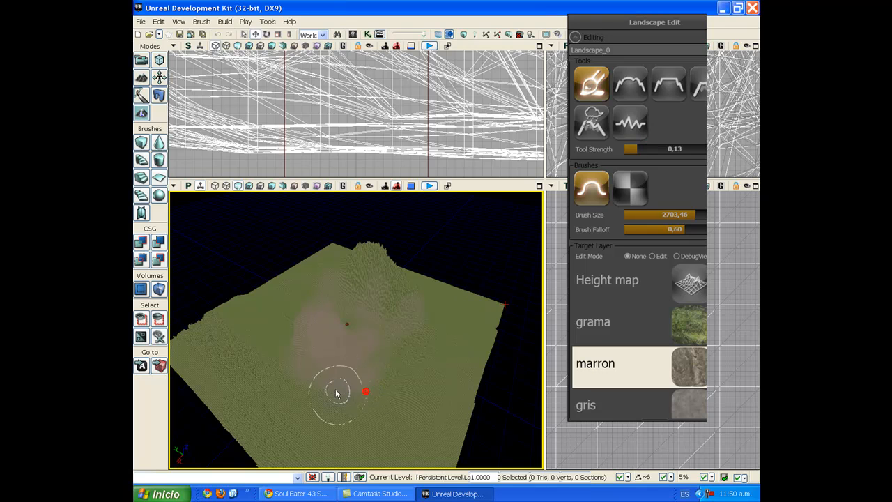
mouse_move(381, 323)
left_mouse_down()
mouse_move(342, 396)
mouse_move(266, 342)
mouse_move(366, 317)
mouse_move(319, 380)
mouse_move(380, 315)
left_mouse_up()
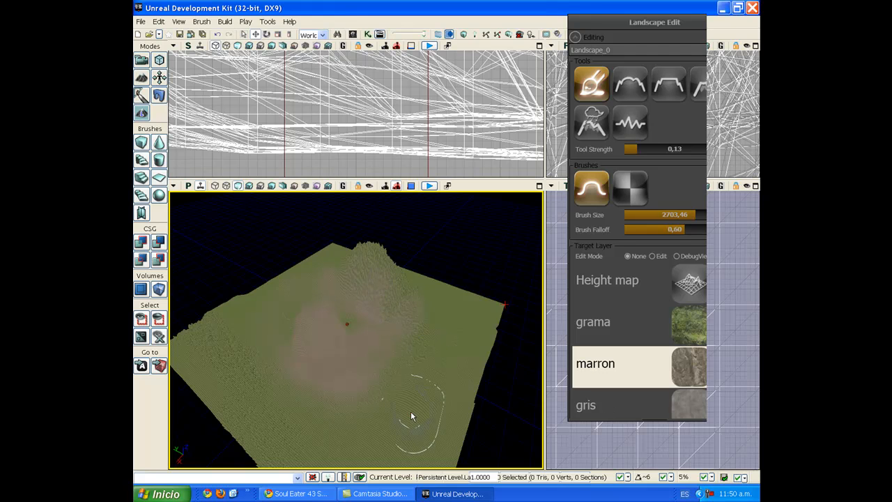
Paint the gris layer along one side of the landscape and beside the brown patch with Tool Strength 0,37, and leave landscape editing.
left_click(600, 406)
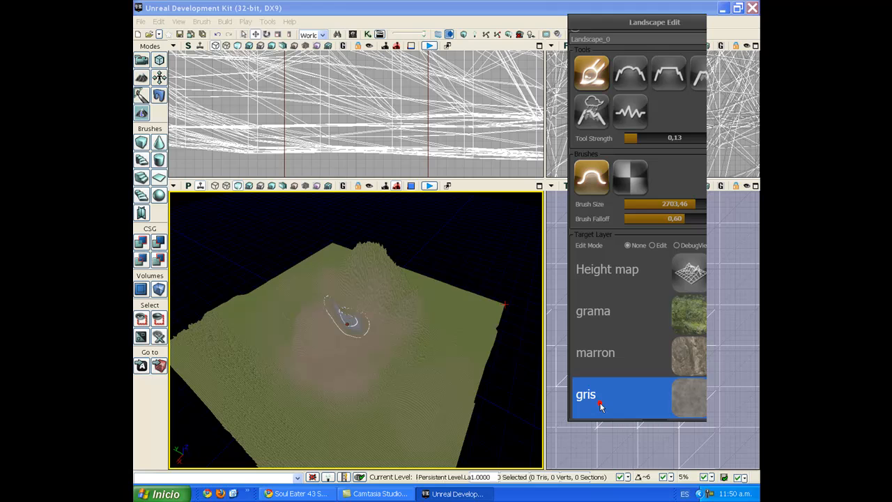
left_click(423, 410)
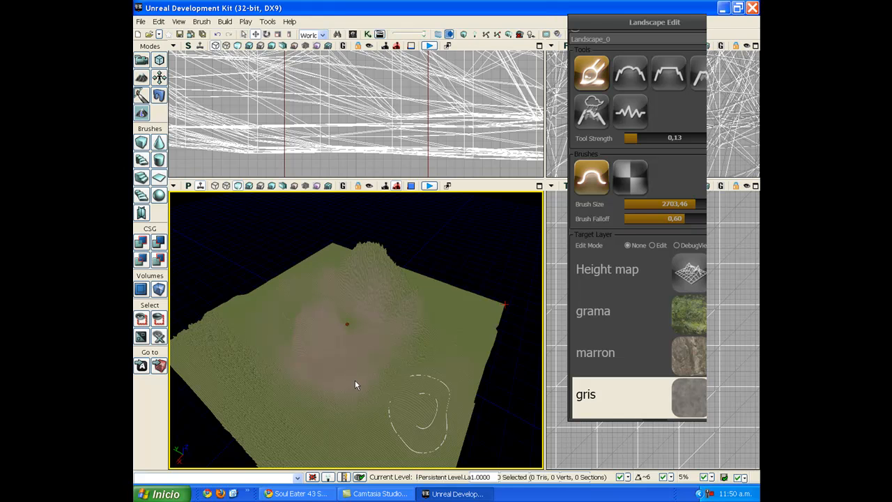
left_click_drag(326, 398, 310, 380)
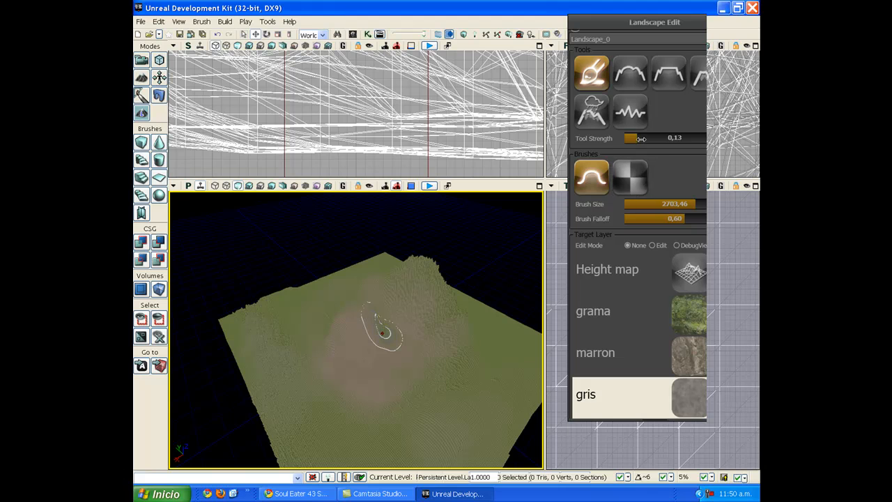
left_click_drag(640, 138, 664, 138)
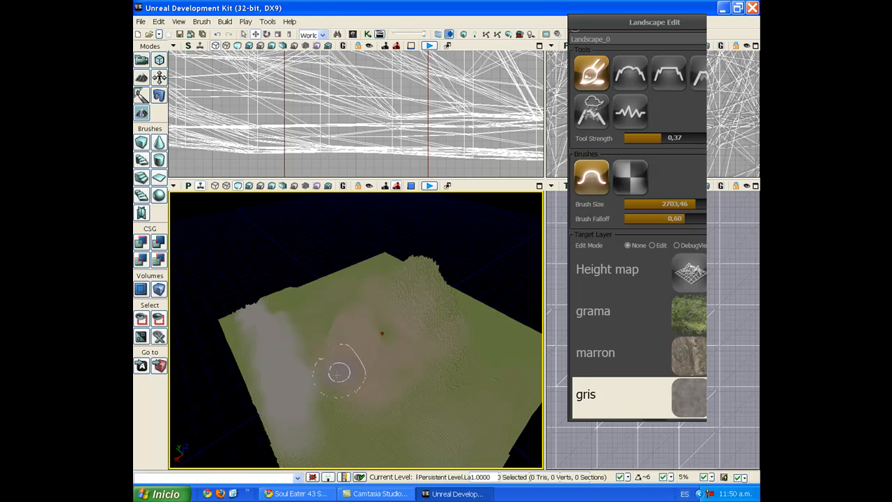
left_click(402, 348, "ctrl")
right_click_drag(396, 394, 346, 374)
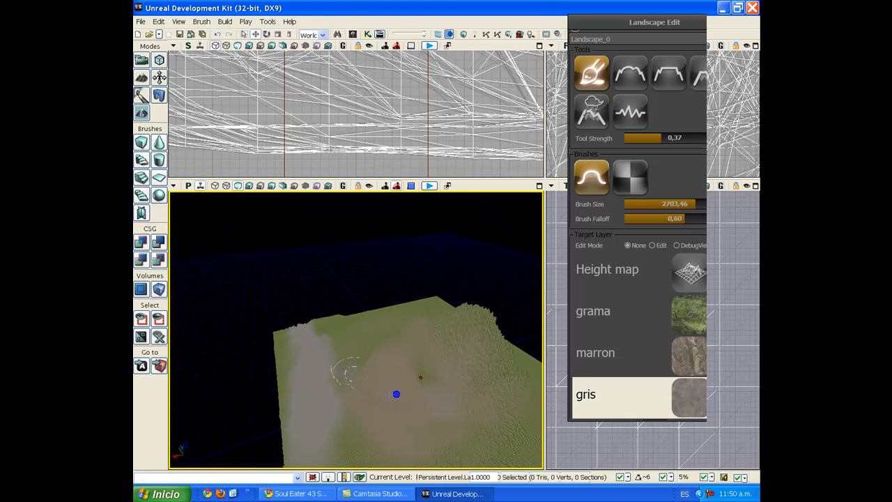
left_click(142, 62)
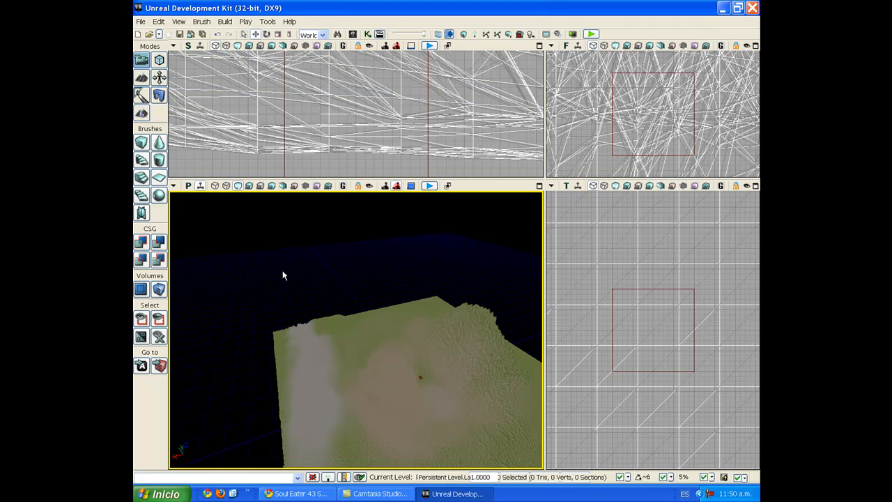
Switch the perspective view to Lit and add a DominantDirectionalLight in the middle of the landscape.
right_click_drag(334, 326, 347, 353)
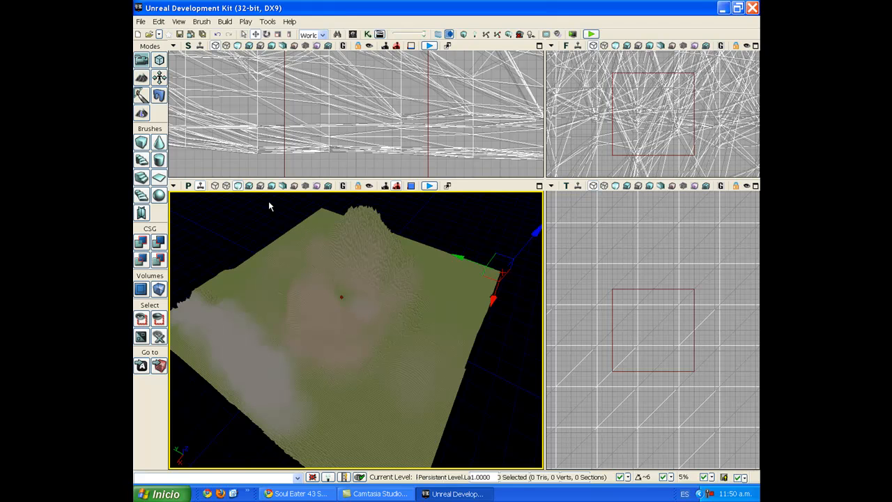
left_click(249, 186)
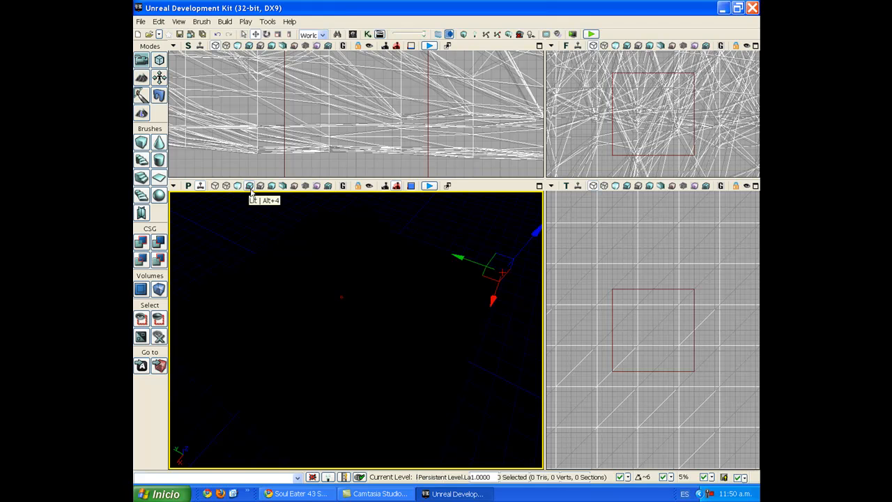
right_click(327, 300)
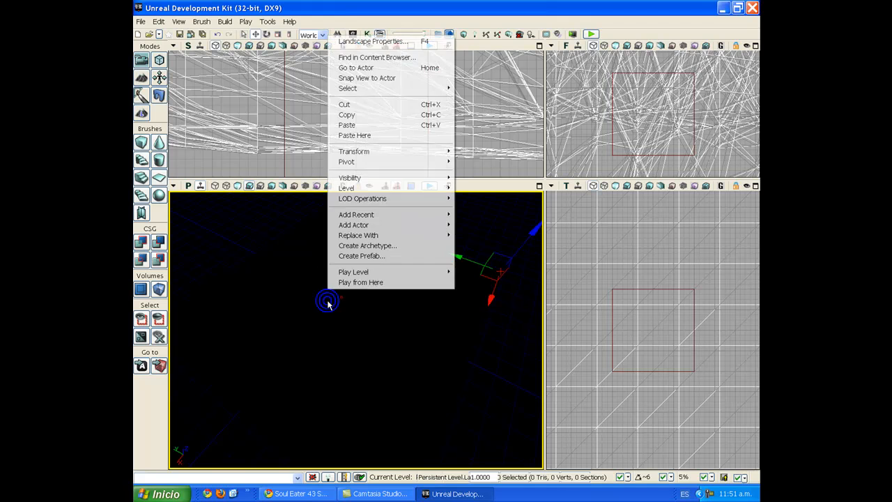
left_click(371, 226)
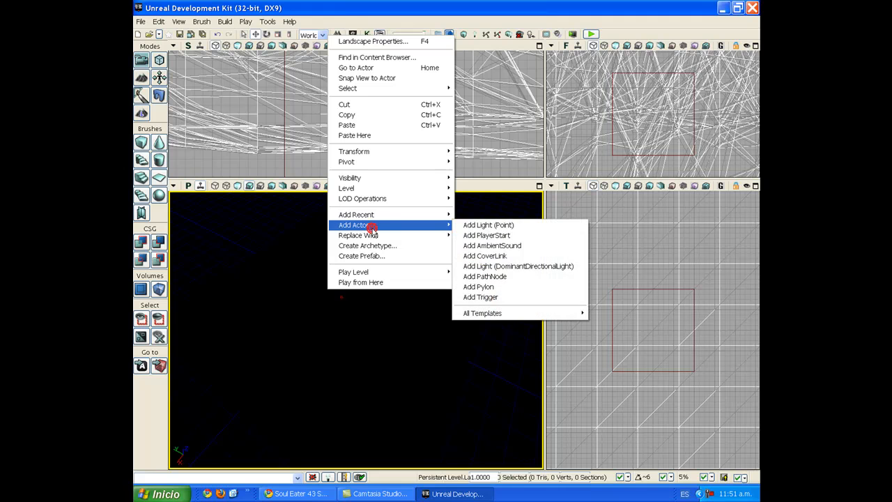
left_click(493, 270)
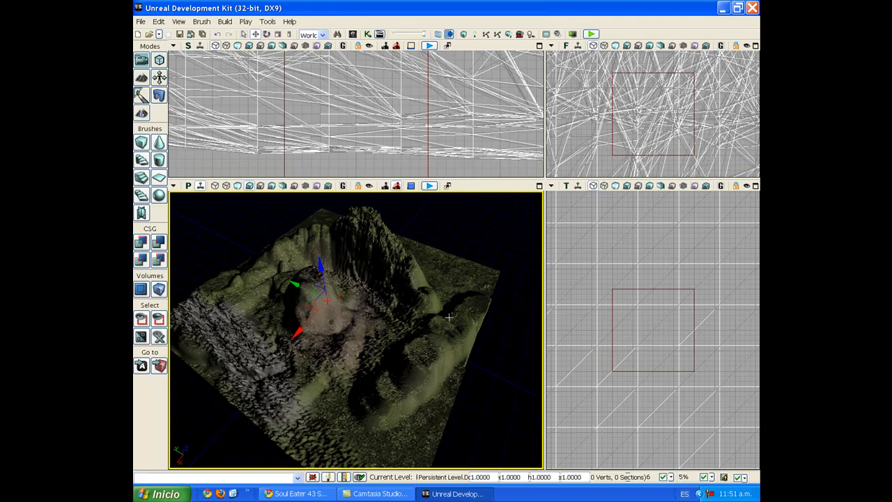
Compare the landscape in Unlit and Lit display, and examine the lit painted terrain up close.
left_click(239, 186)
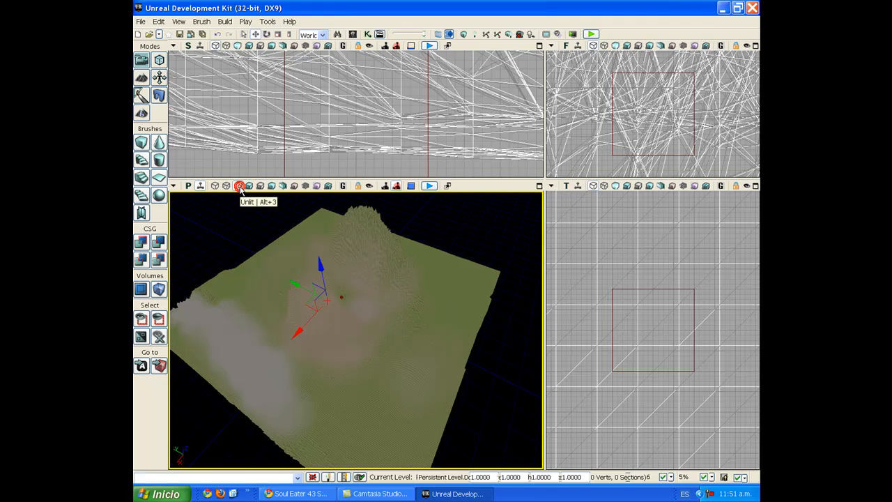
left_click(249, 186)
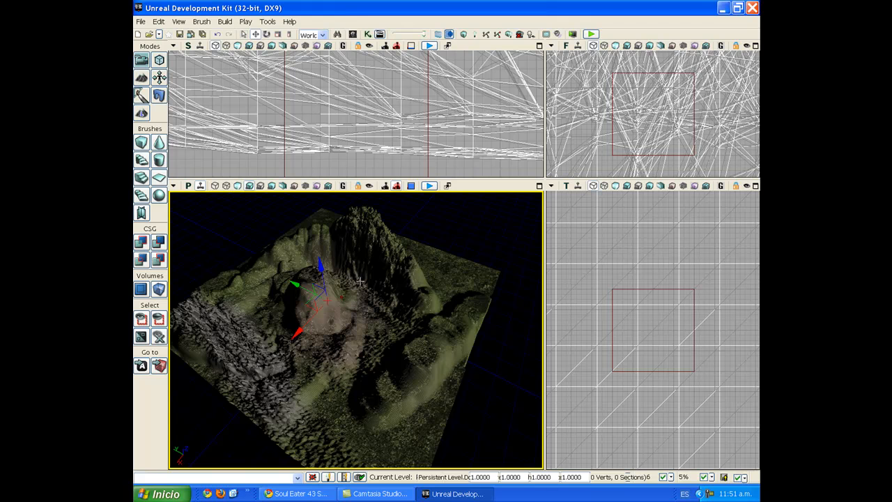
right_click_drag(361, 281, 338, 254)
left_click_drag(278, 254, 300, 252)
mouse_move(343, 285)
right_mouse_down()
mouse_move(328, 285)
mouse_move(343, 285)
right_mouse_up()
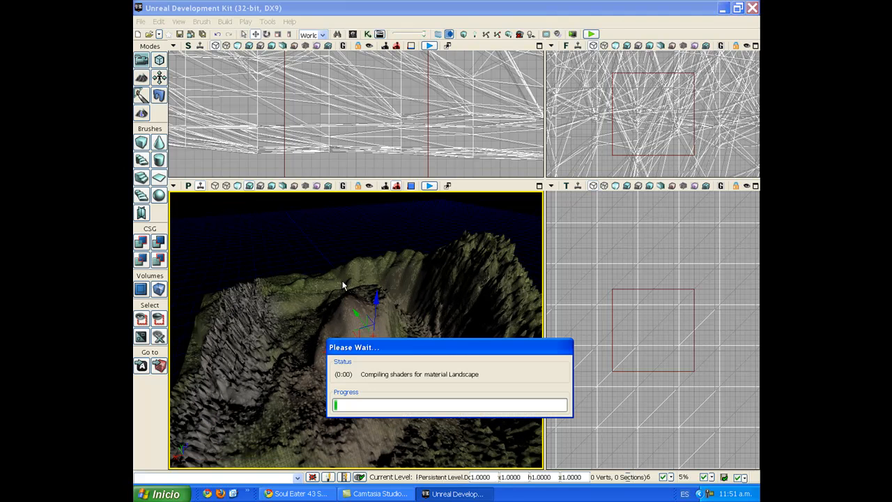